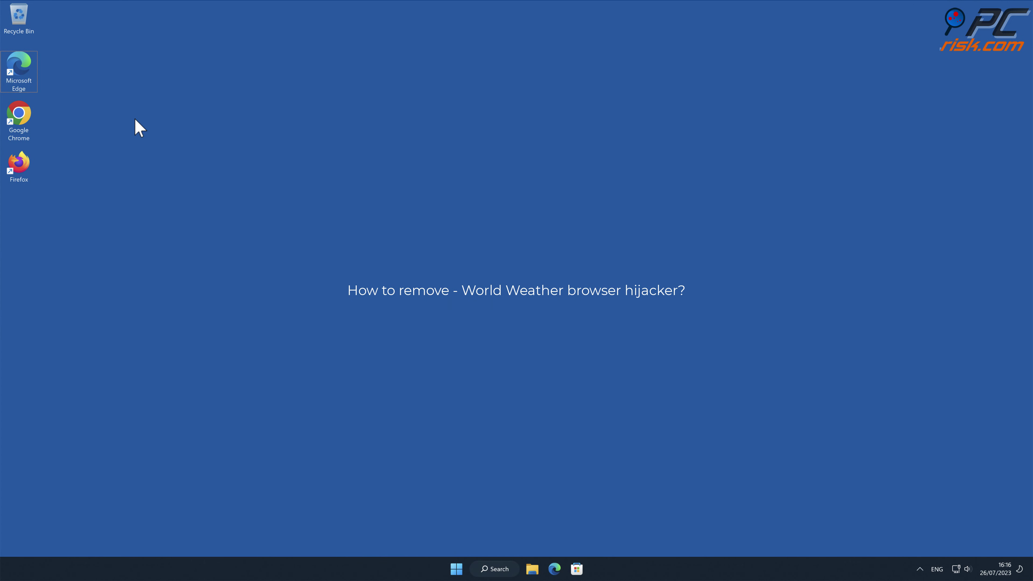
Launch Chrome and search 'testing search engine', landing on Bing results via search.world-weather-extension.com.
{"action": "double_click", "coordinate": [23, 118]}
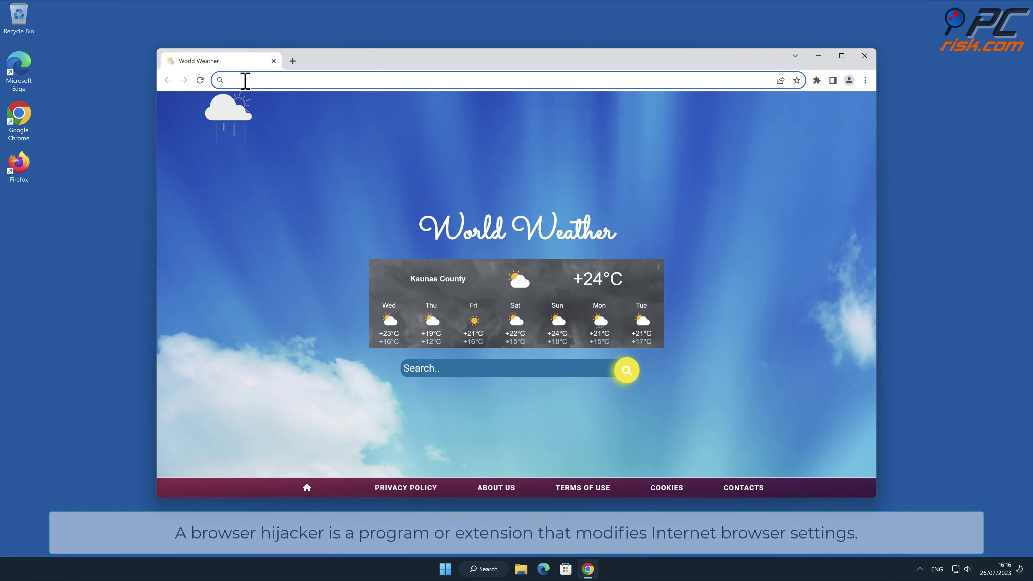
{"action": "type", "text": "testing sea"}
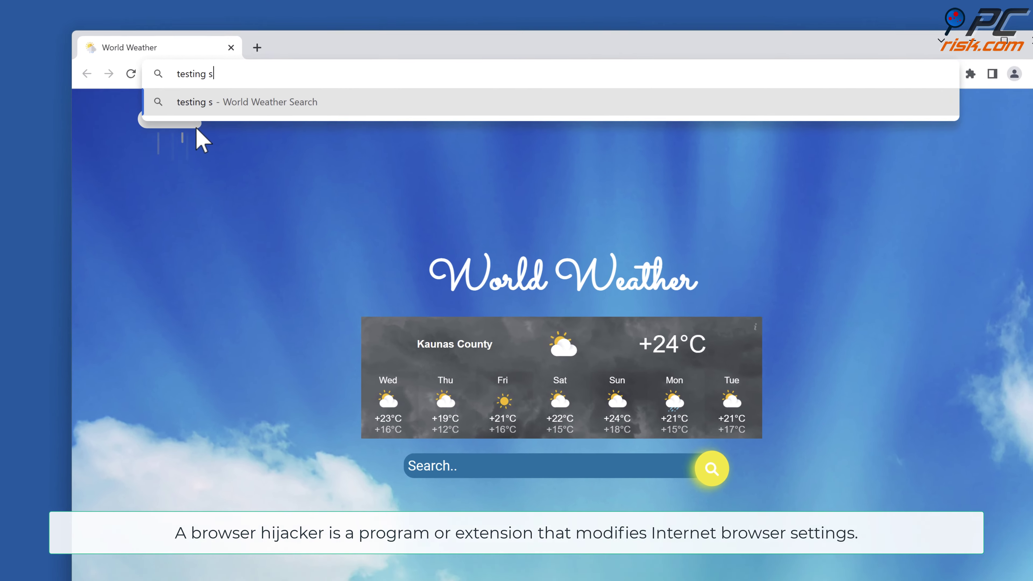
{"action": "type", "text": "rch engine"}
{"action": "key", "text": "Return"}
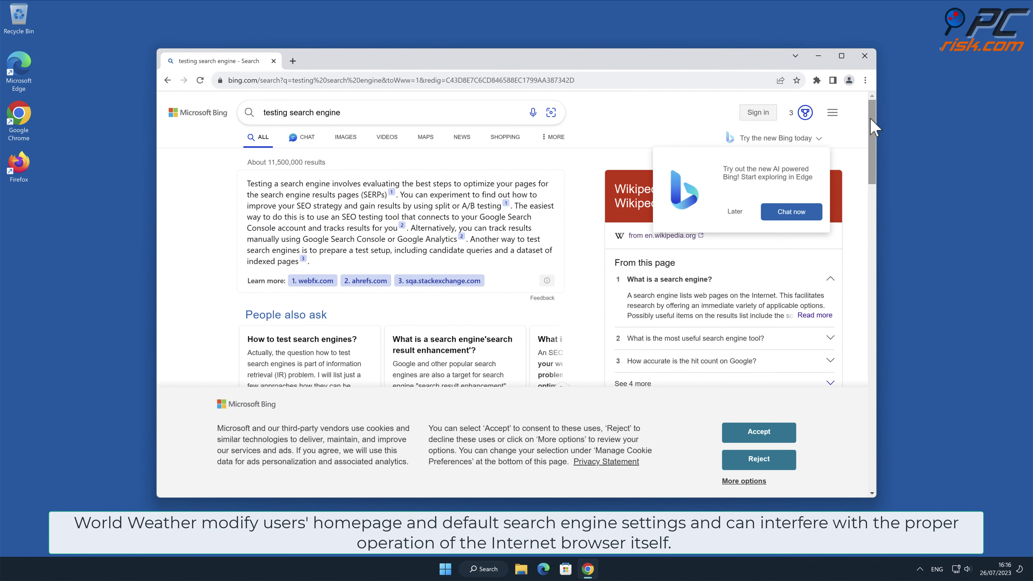
{"action": "mouse_move", "coordinate": [871, 119]}
{"action": "left_mouse_down"}
{"action": "mouse_move", "coordinate": [879, 484]}
{"action": "mouse_move", "coordinate": [871, 130]}
{"action": "left_mouse_up"}
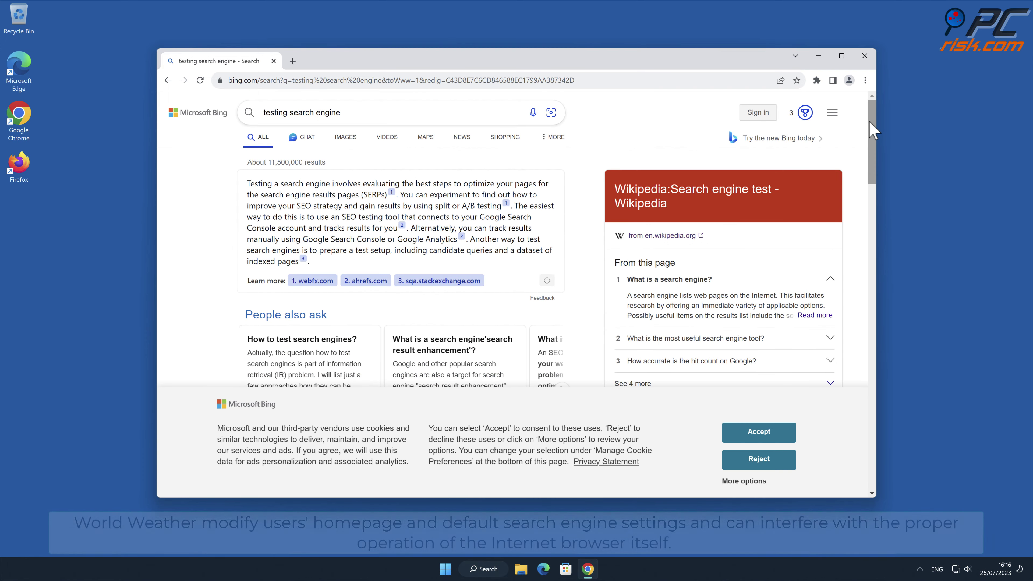
Open Chrome's Extensions page from More tools to see the installed World Weather extension.
{"action": "left_click", "coordinate": [865, 80]}
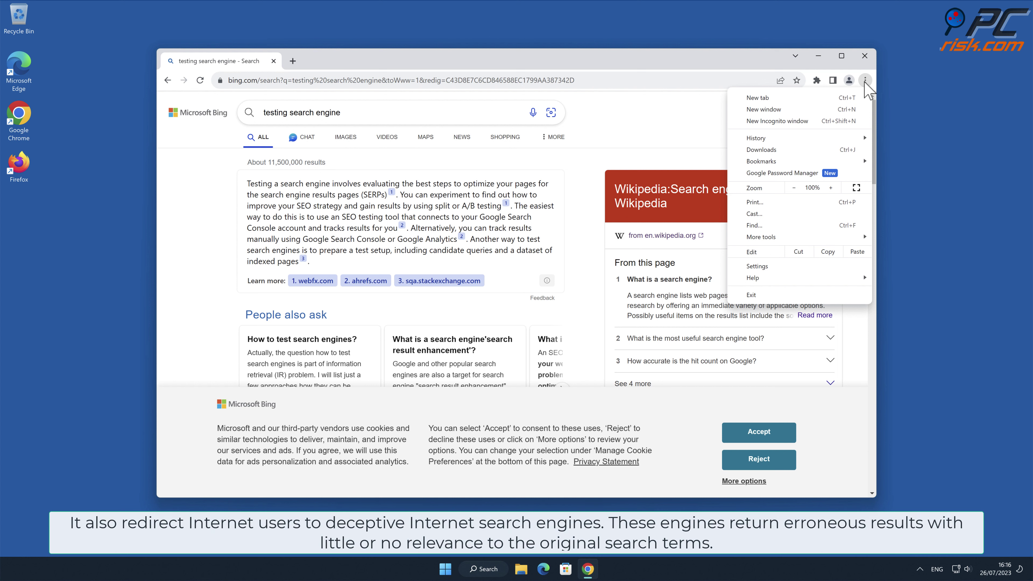
{"action": "mouse_move", "coordinate": [794, 237]}
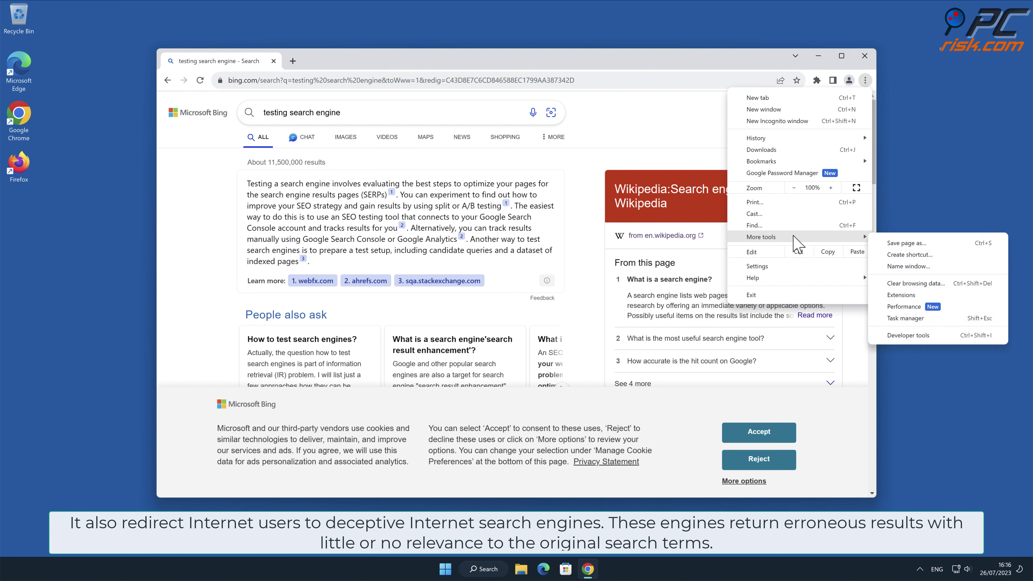
{"action": "left_click", "coordinate": [902, 295]}
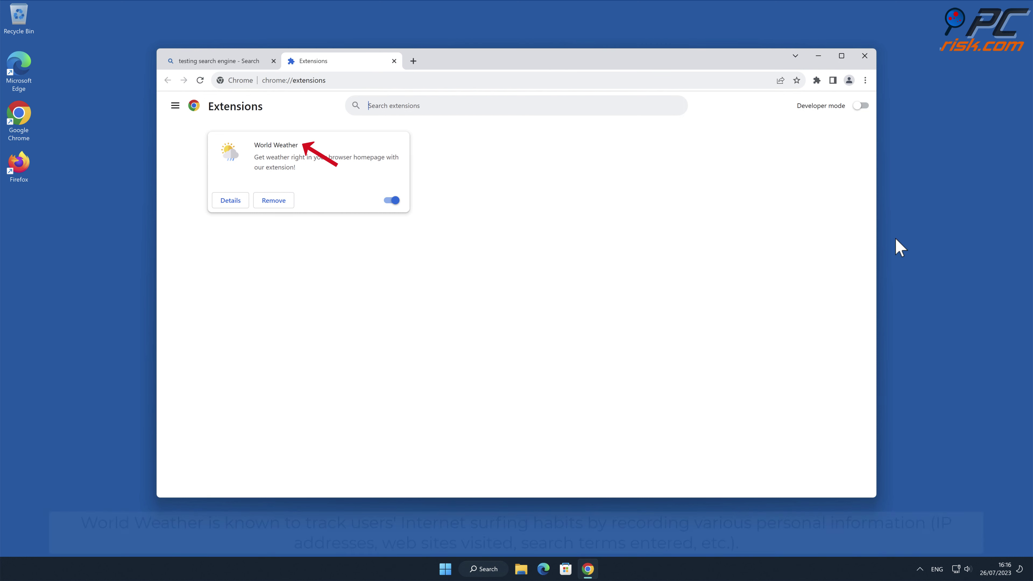
{"action": "left_click", "coordinate": [865, 80]}
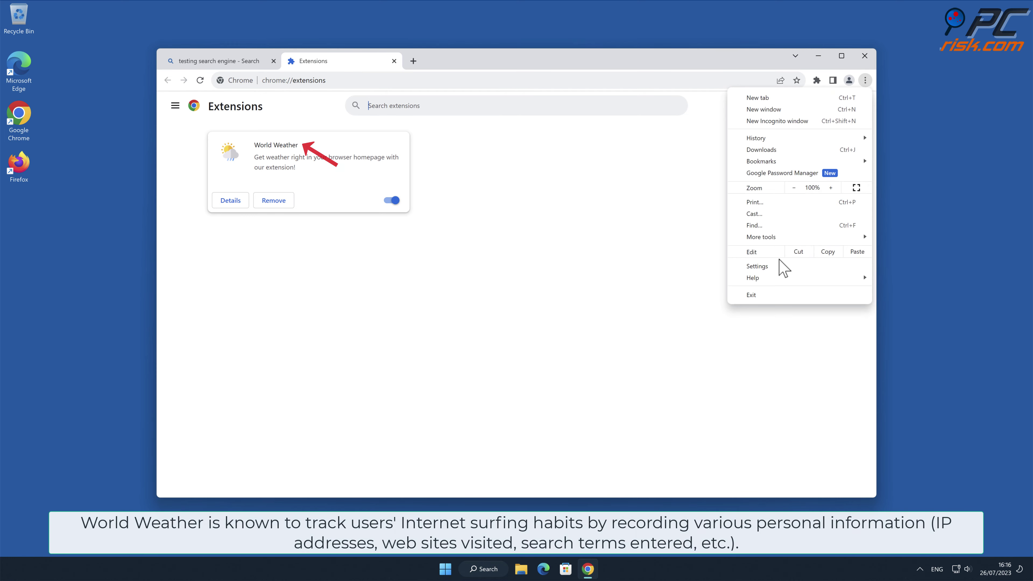
Check Manage search engines and site search, where World Weather (worldweather) is default, then close Chrome.
{"action": "left_click", "coordinate": [773, 266]}
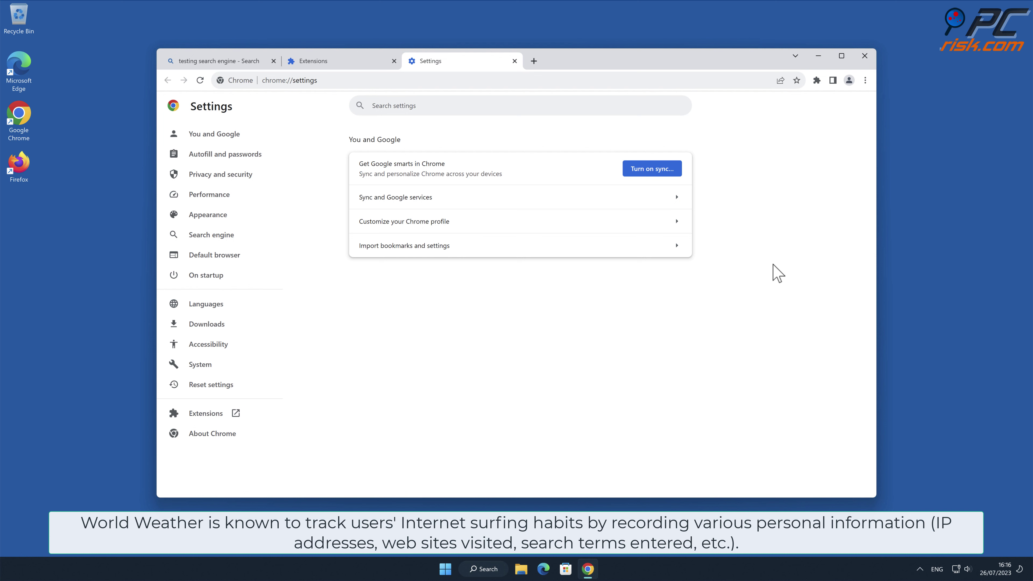
{"action": "left_click", "coordinate": [231, 235]}
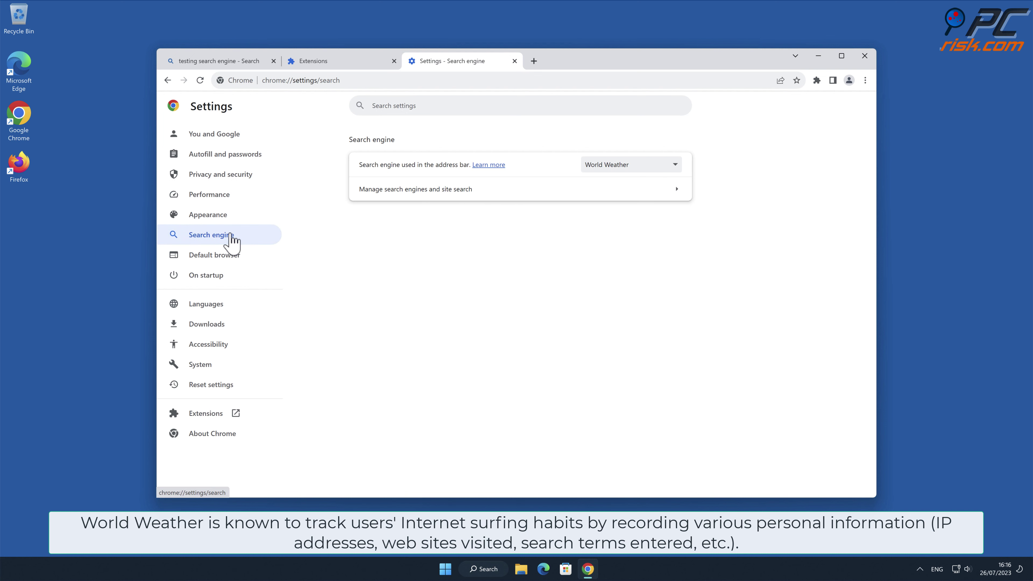
{"action": "left_click", "coordinate": [672, 192]}
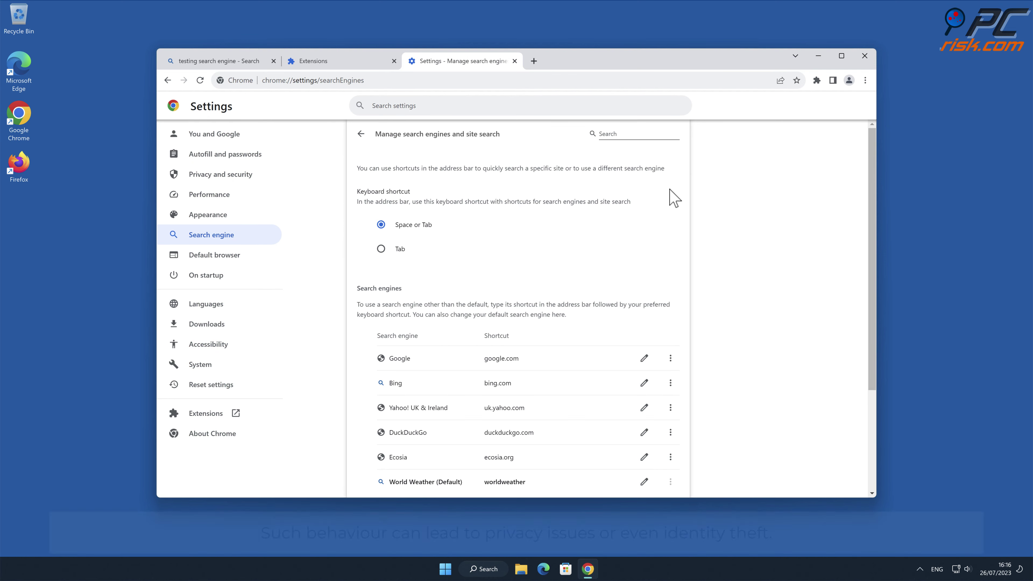
{"action": "left_click_drag", "start_coordinate": [870, 184], "coordinate": [871, 285]}
{"action": "left_click", "coordinate": [933, 282]}
{"action": "left_click", "coordinate": [933, 281]}
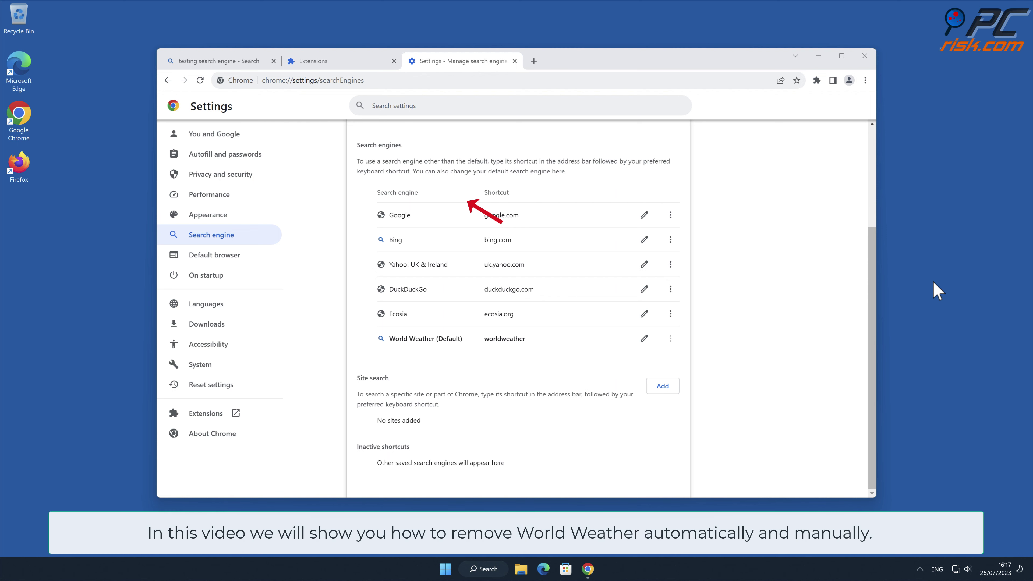
{"action": "left_click", "coordinate": [866, 55]}
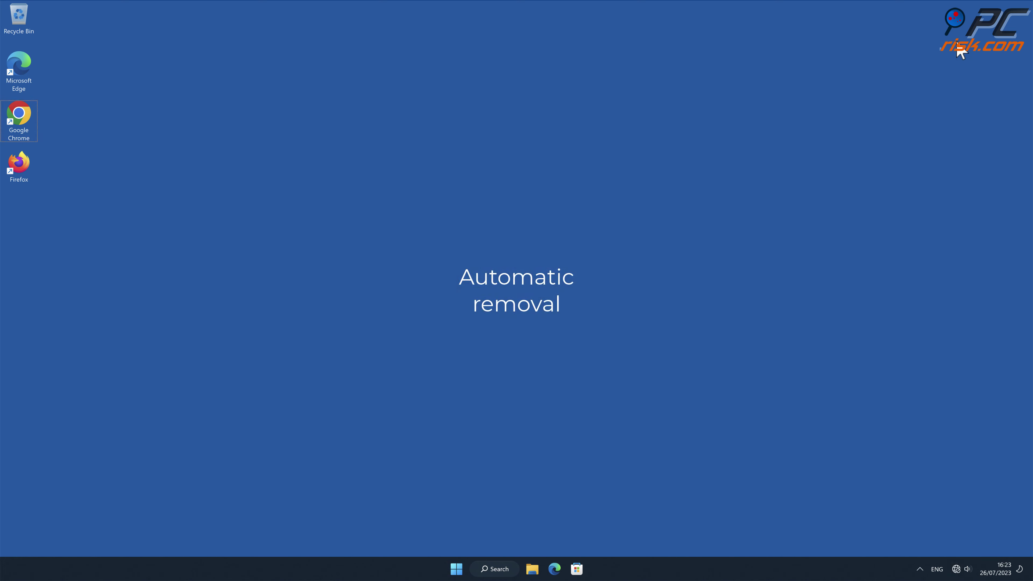
{"action": "double_click", "coordinate": [20, 116]}
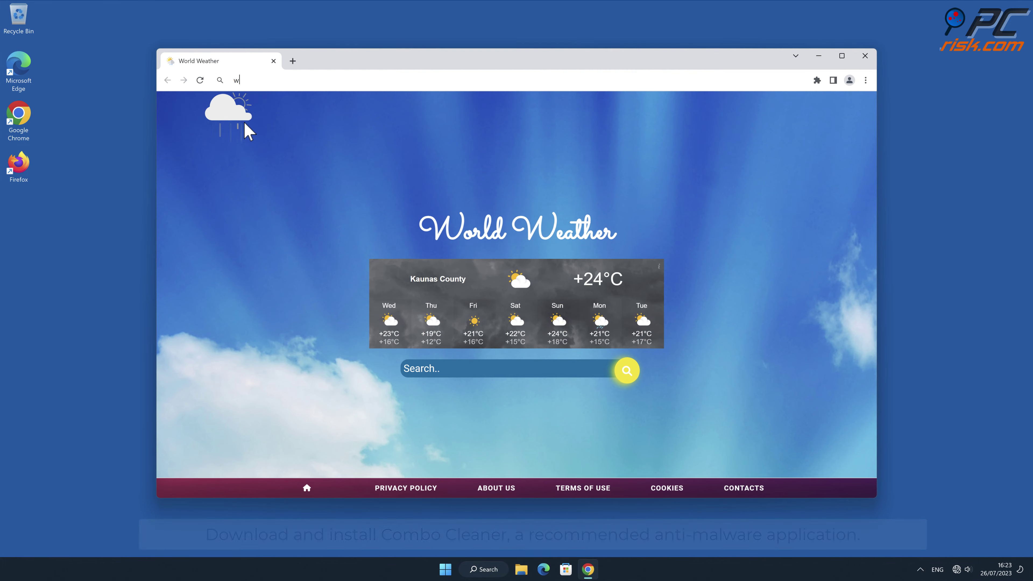
{"action": "type", "text": "www.combocl"}
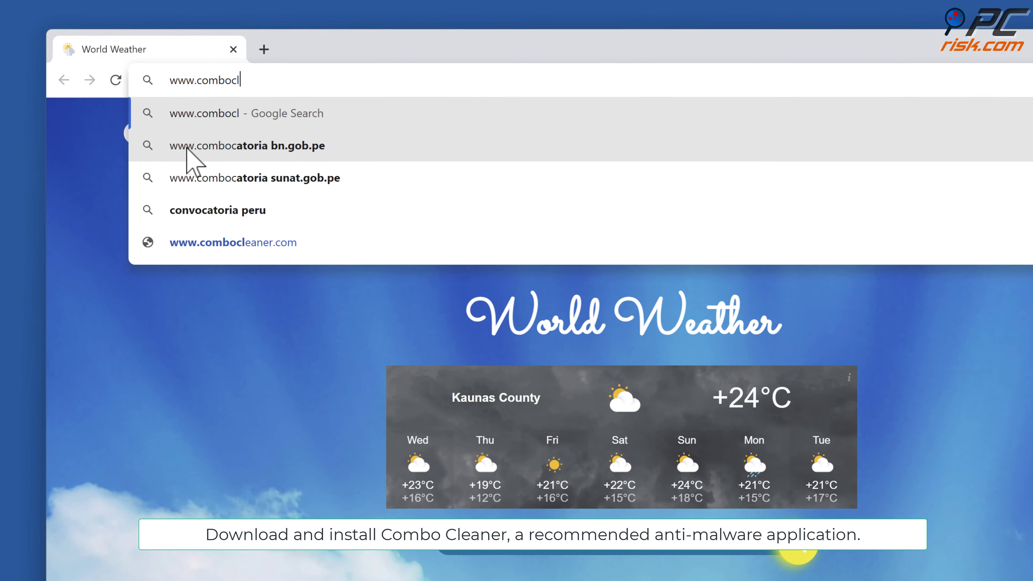
{"action": "type", "text": "eaner.com"}
{"action": "key", "text": "Return"}
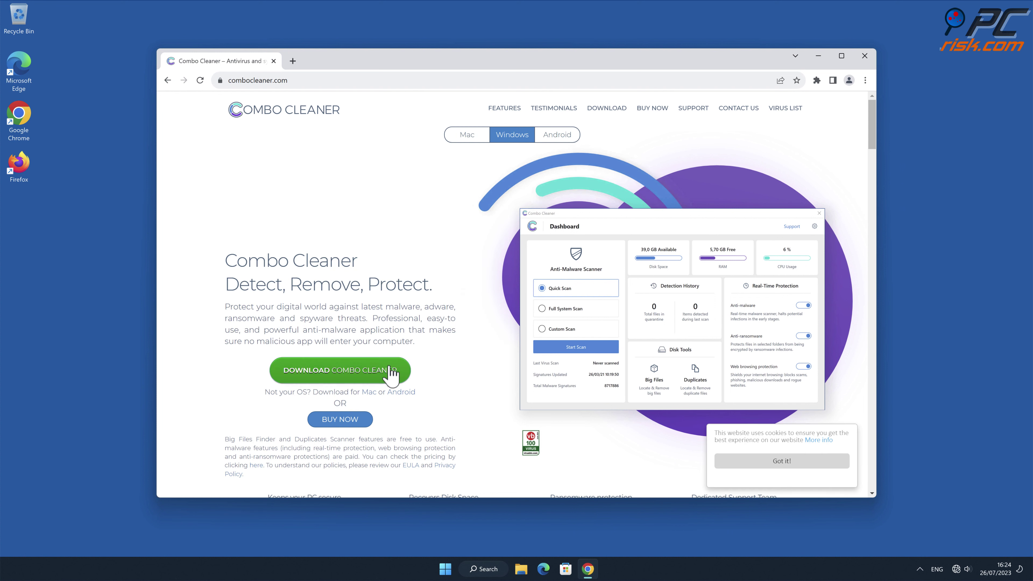
Download and run CCSetup.exe, approve the UAC prompt, finish setup, and close Chrome.
{"action": "left_click", "coordinate": [388, 370]}
{"action": "left_click", "coordinate": [232, 485]}
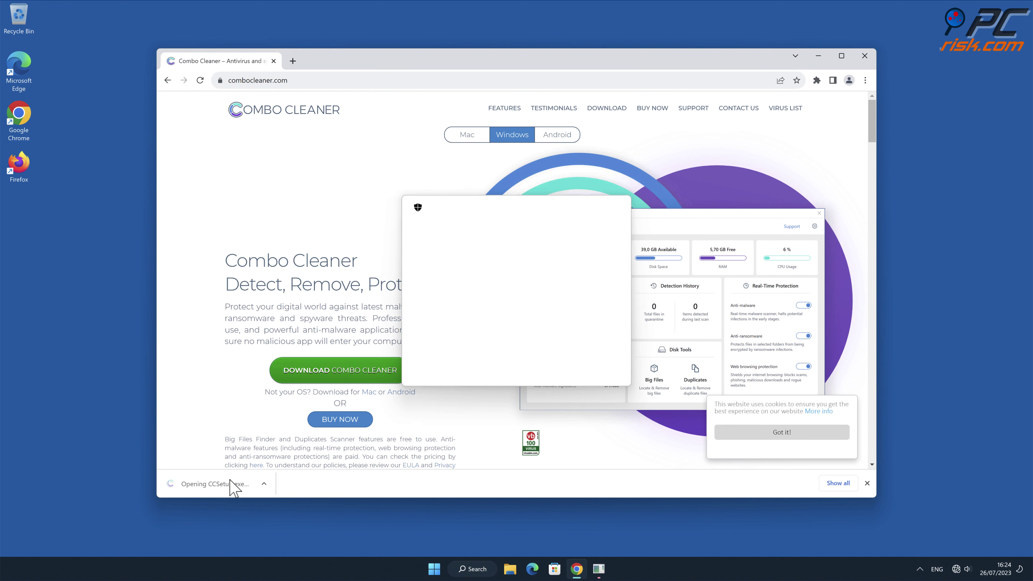
{"action": "left_click", "coordinate": [465, 366]}
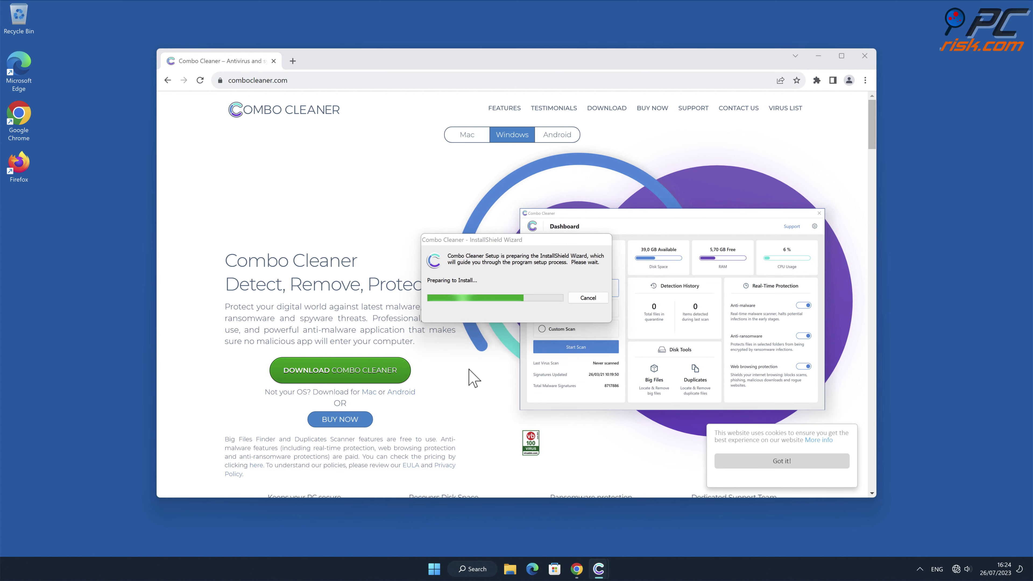
{"action": "left_click", "coordinate": [576, 404]}
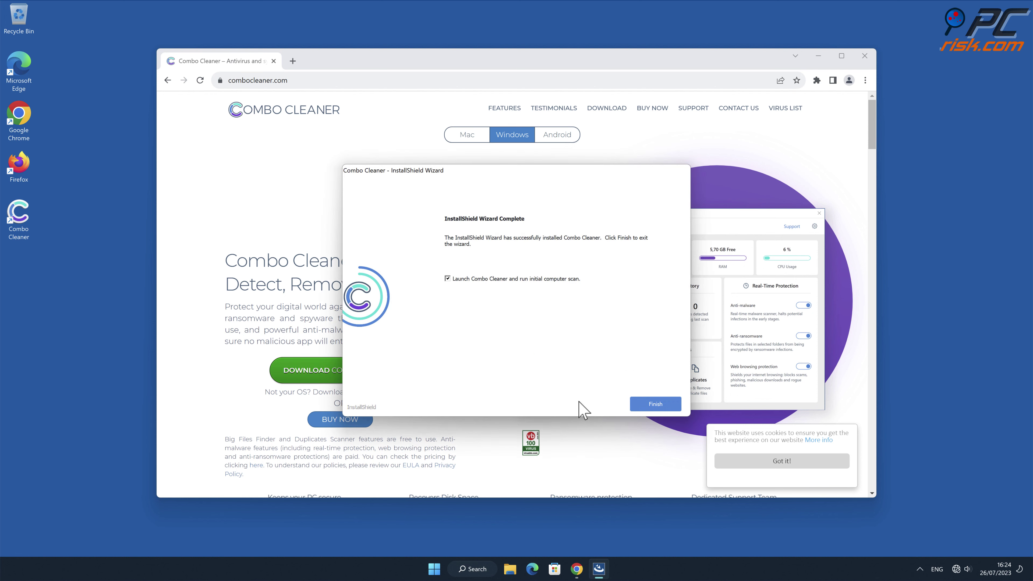
{"action": "left_click", "coordinate": [657, 404]}
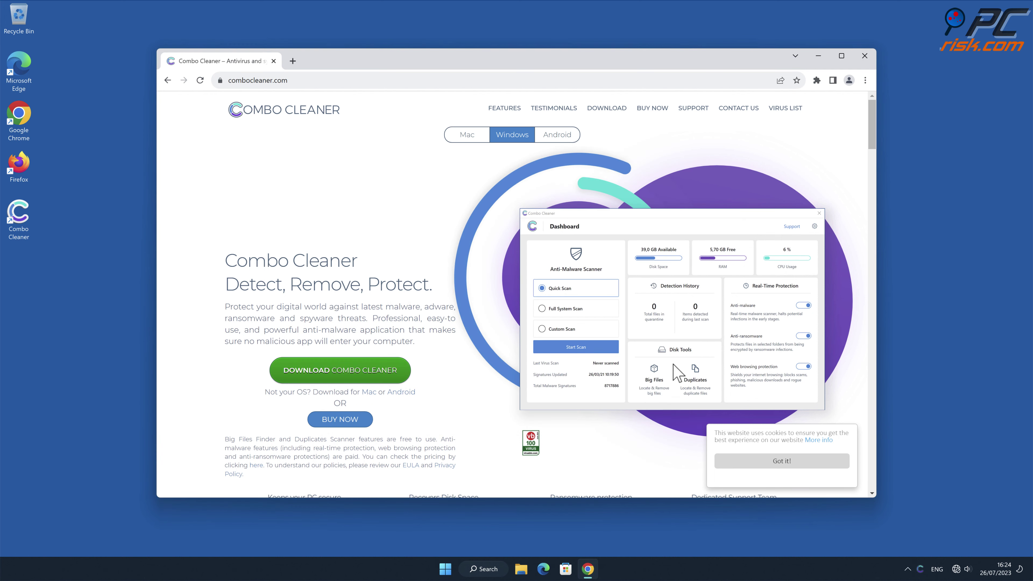
{"action": "left_click", "coordinate": [864, 57]}
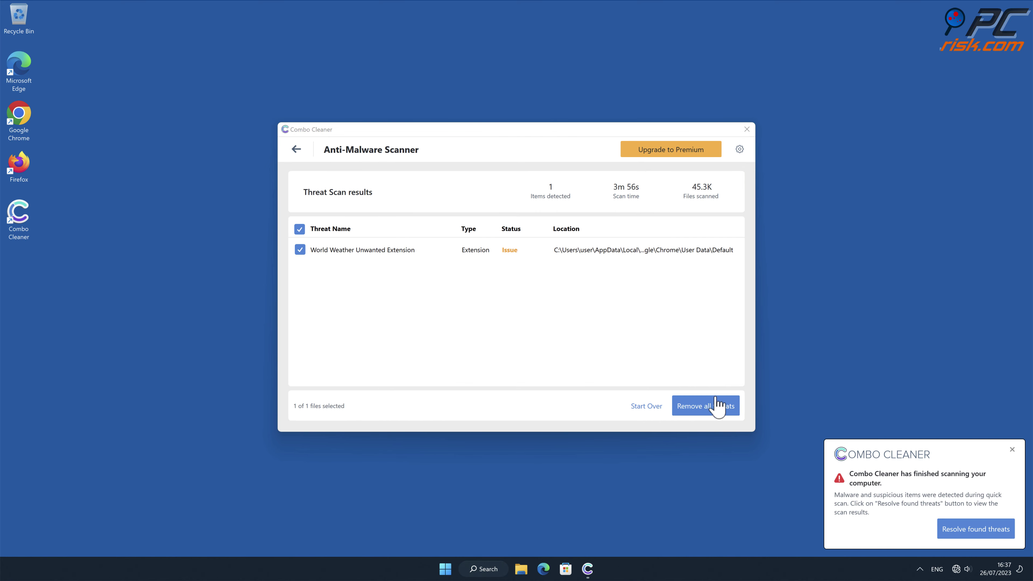
Activate Combo Cleaner with an activation key and quarantine the World Weather Unwanted Extension.
{"action": "left_click", "coordinate": [718, 406]}
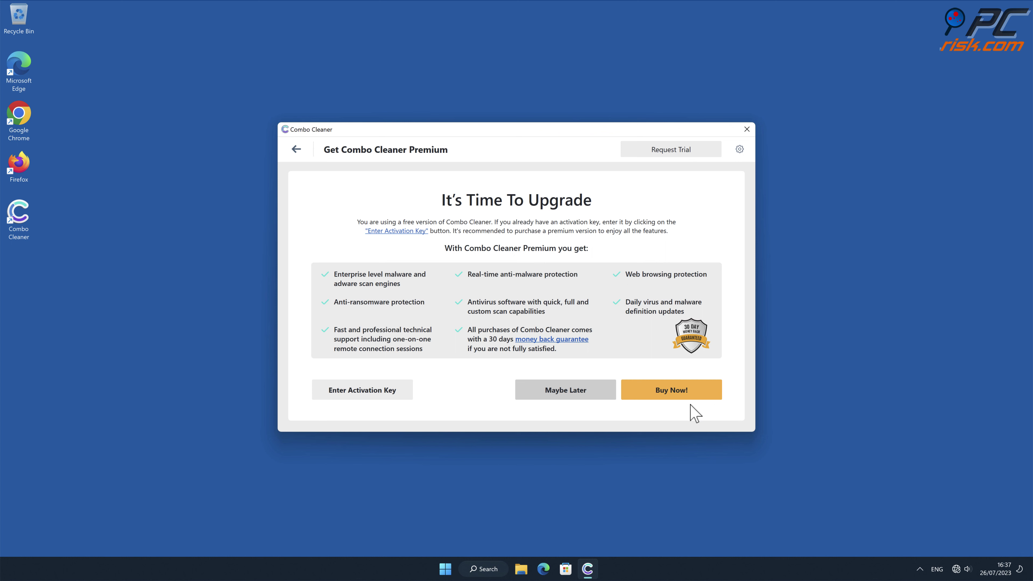
{"action": "left_click", "coordinate": [393, 387]}
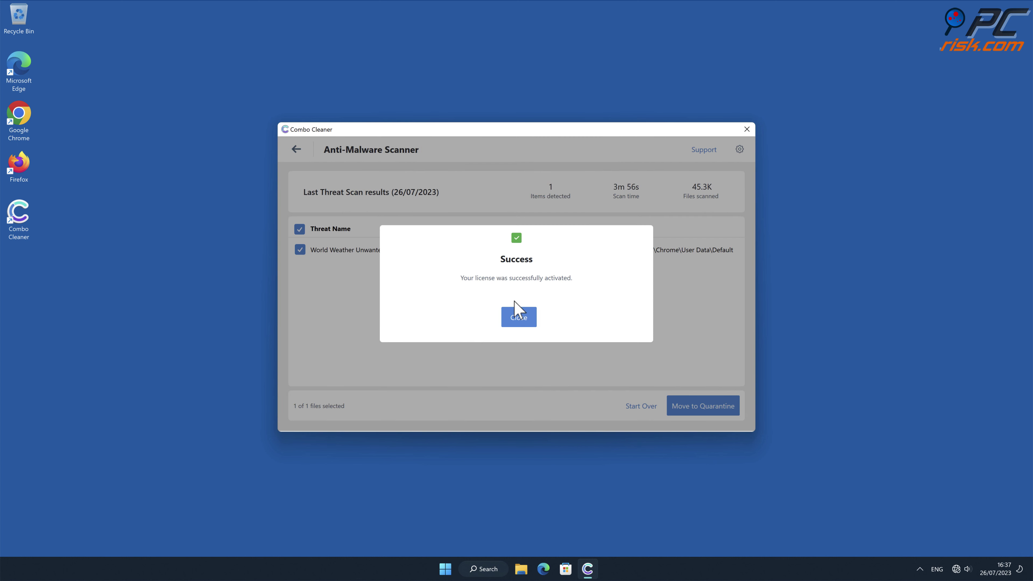
{"action": "left_click", "coordinate": [521, 317]}
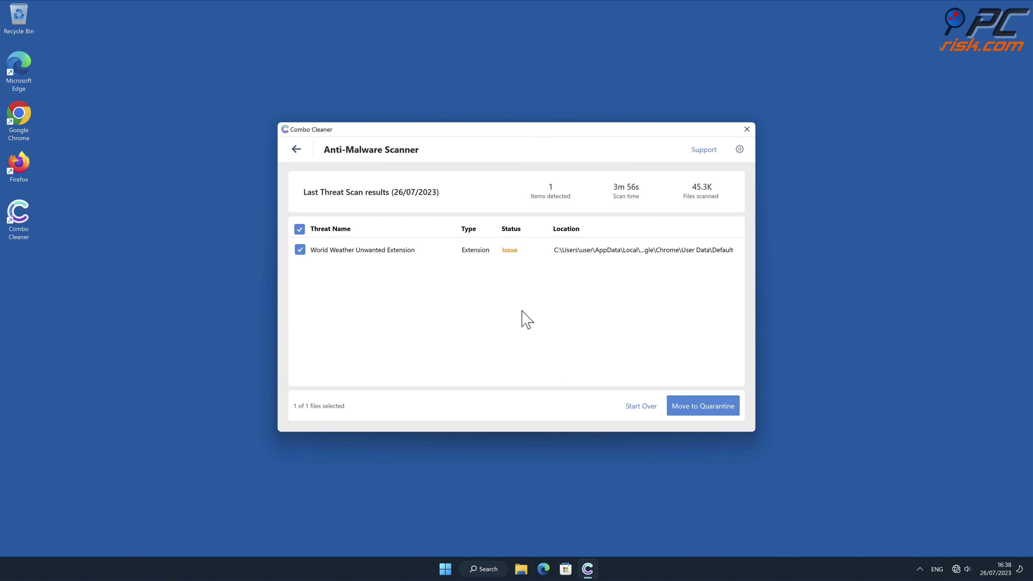
{"action": "left_click", "coordinate": [719, 406]}
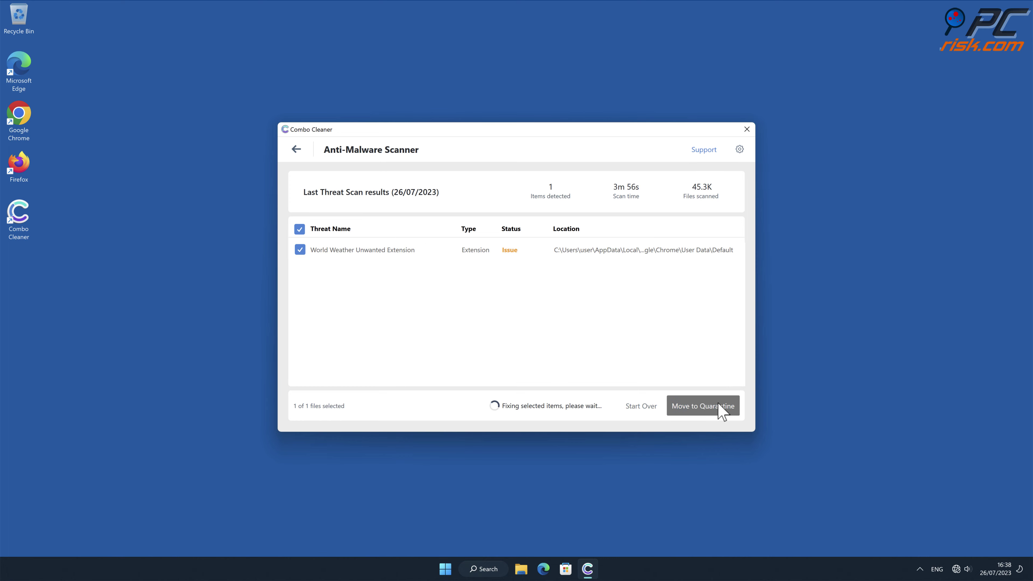
{"action": "left_click", "coordinate": [598, 327]}
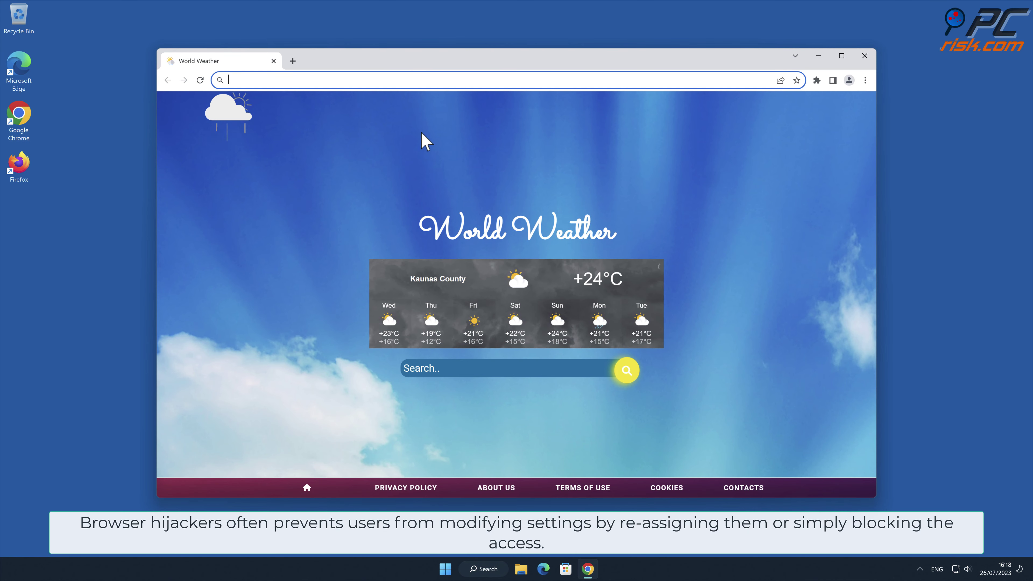
Remove the World Weather extension from Chrome's Extensions page and confirm the removal.
{"action": "left_click", "coordinate": [952, 167]}
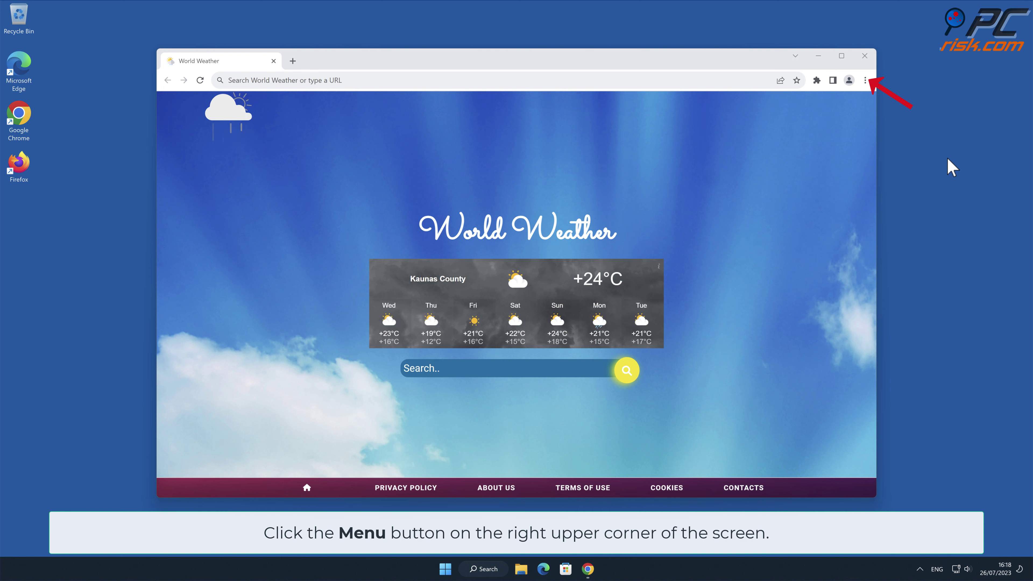
{"action": "left_click", "coordinate": [865, 81]}
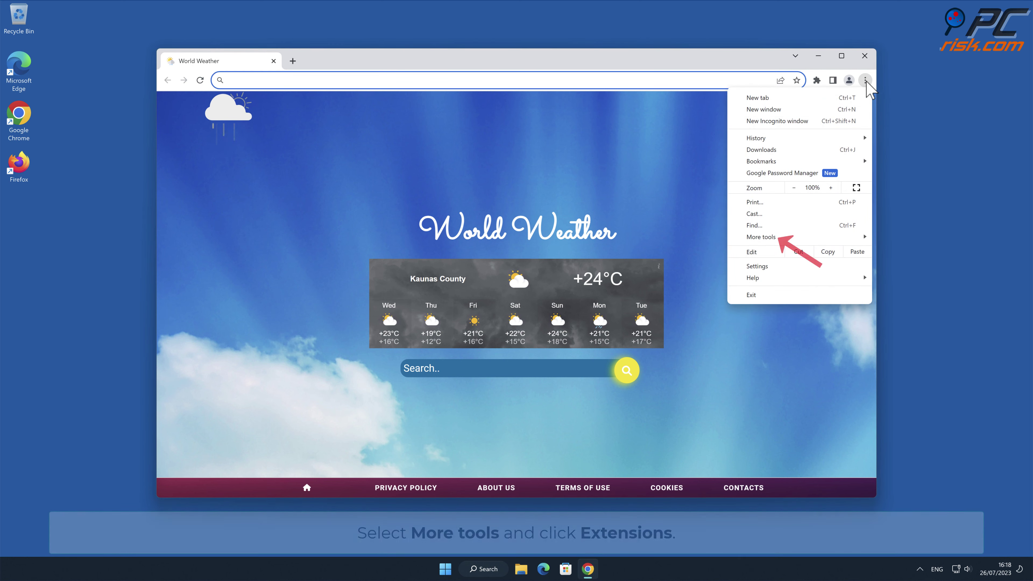
{"action": "mouse_move", "coordinate": [797, 240]}
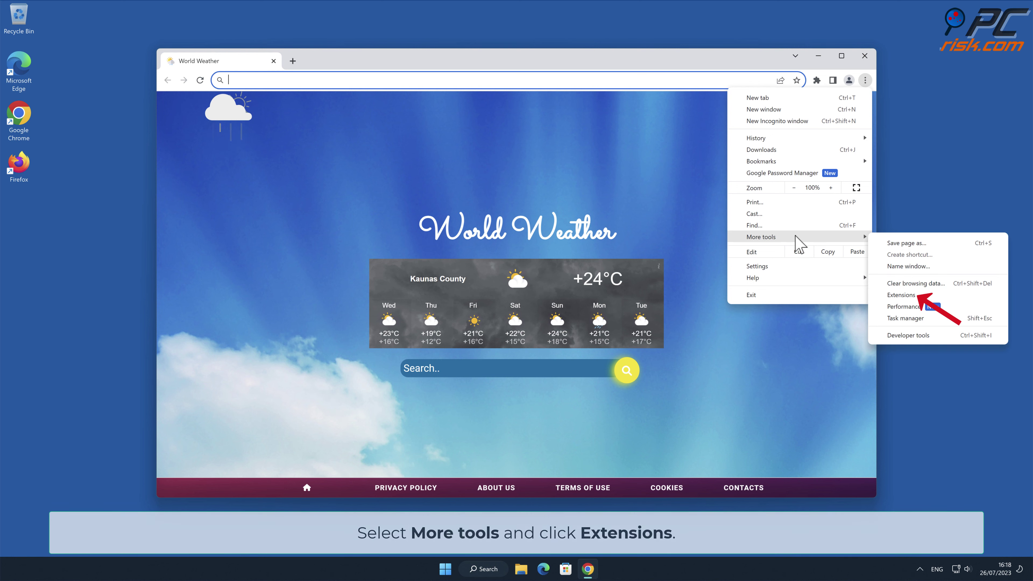
{"action": "left_click", "coordinate": [911, 296]}
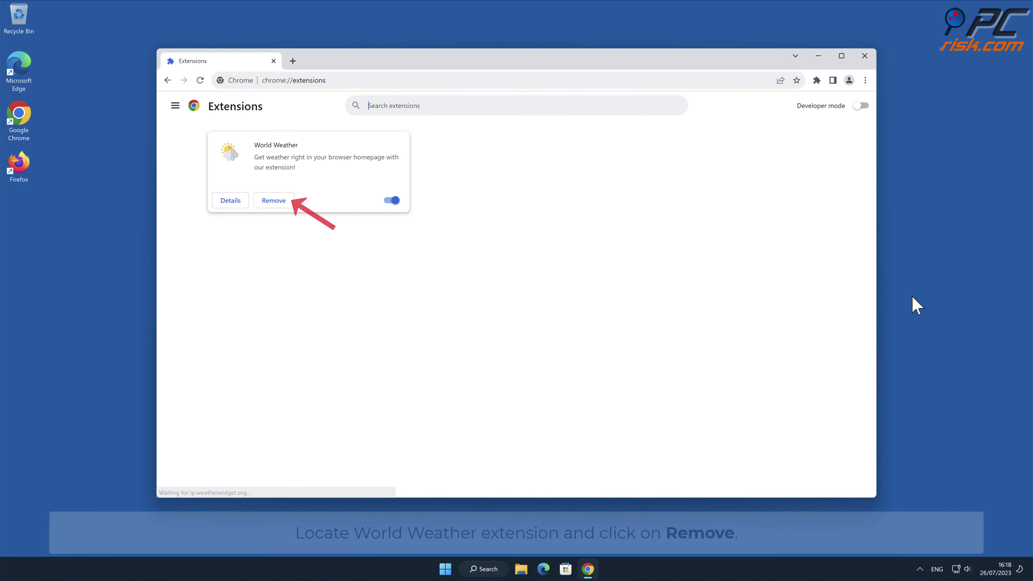
{"action": "left_click", "coordinate": [288, 202]}
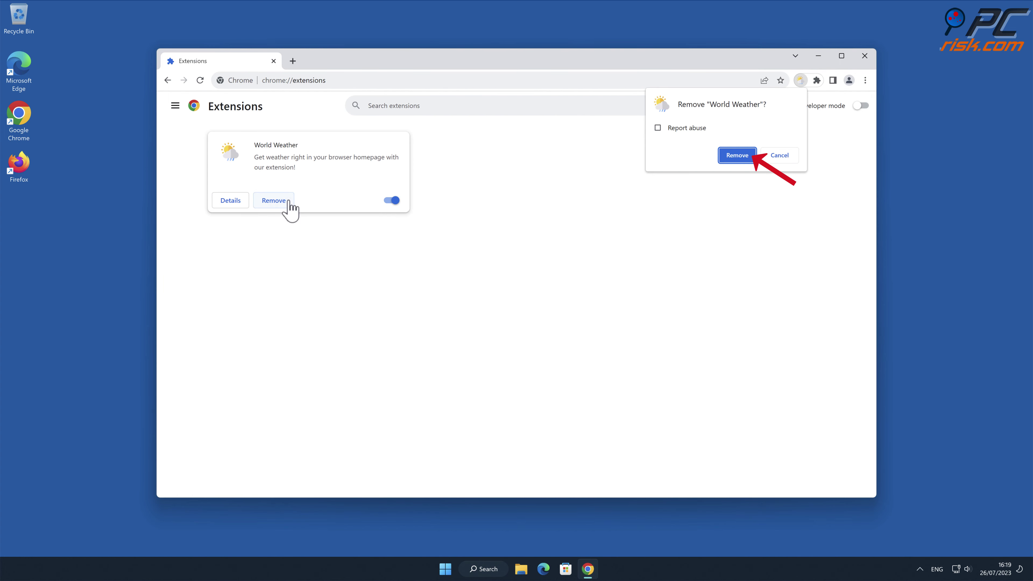
{"action": "left_click", "coordinate": [744, 158]}
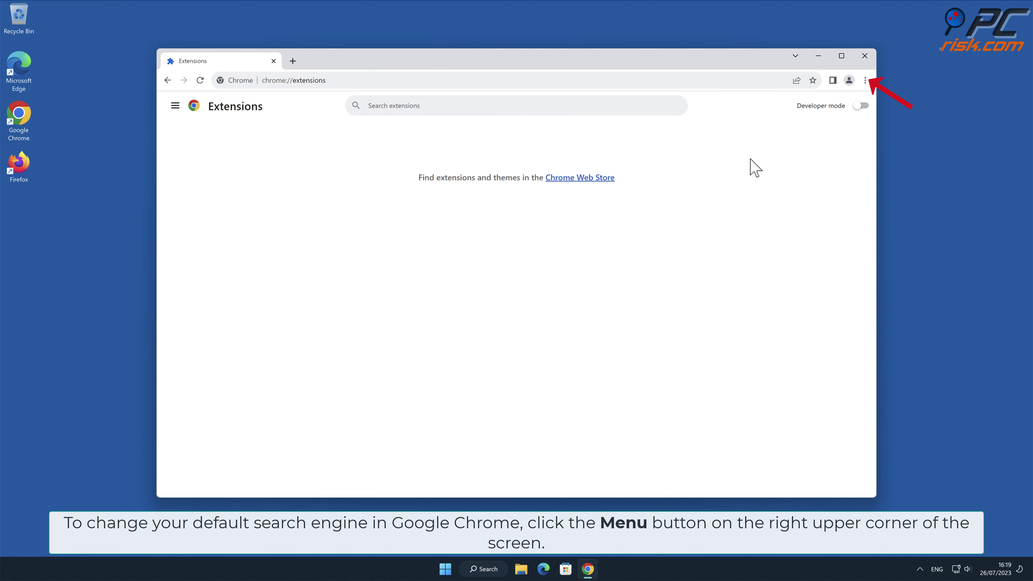
Go to Settings > Search engine > Manage search engines and site search.
{"action": "left_click", "coordinate": [866, 80]}
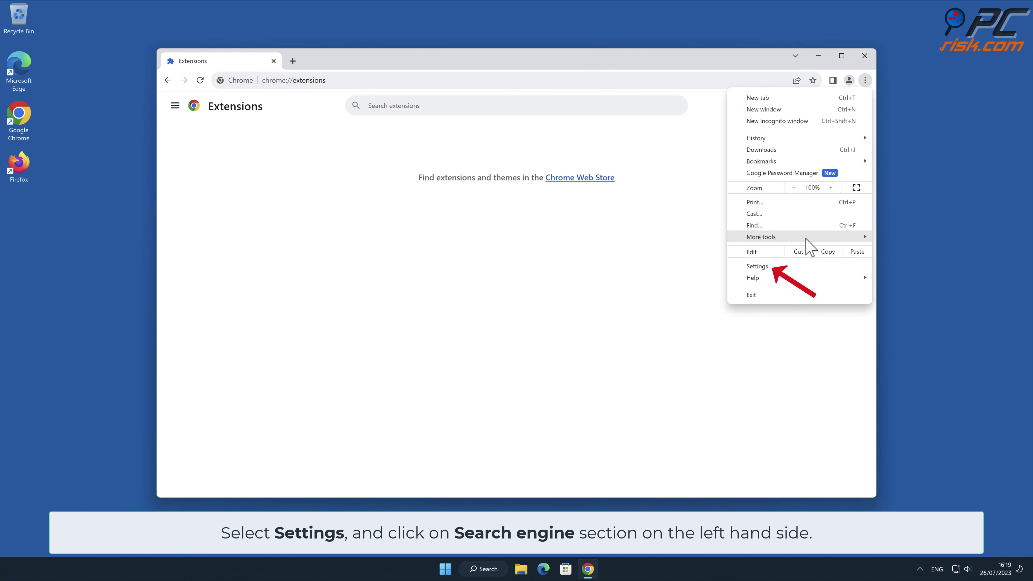
{"action": "left_click", "coordinate": [786, 267]}
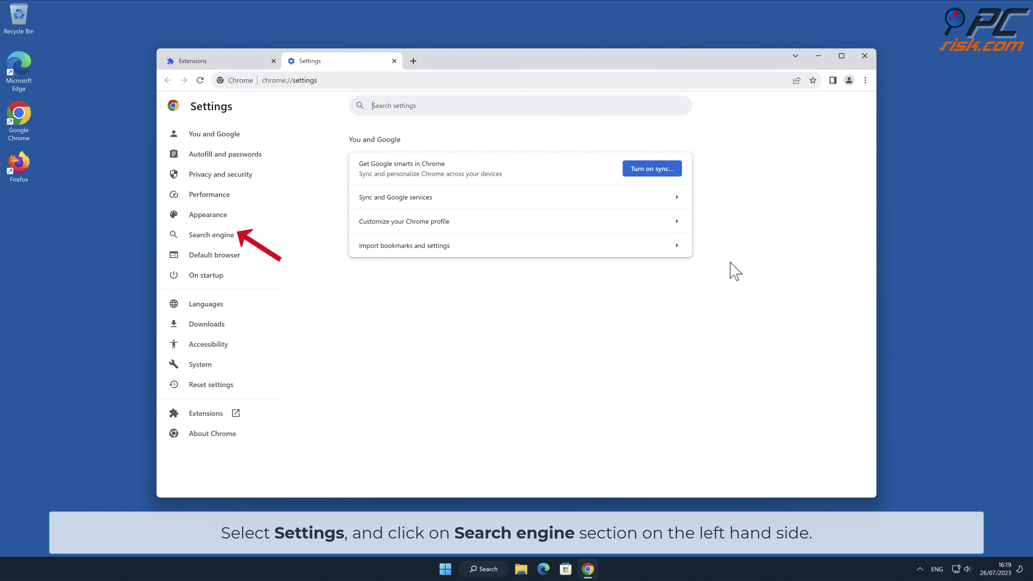
{"action": "left_click", "coordinate": [232, 240]}
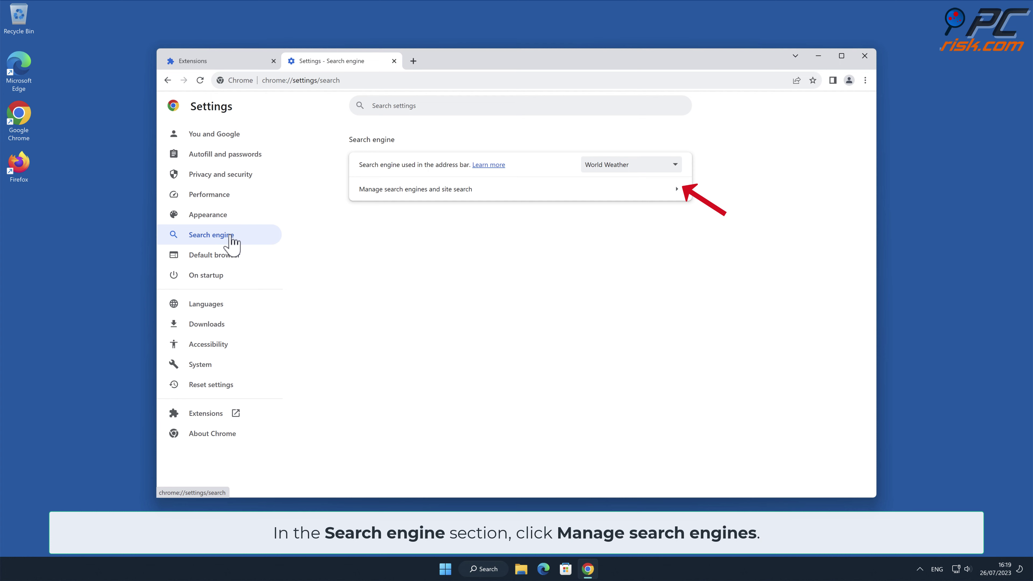
{"action": "left_click", "coordinate": [684, 196]}
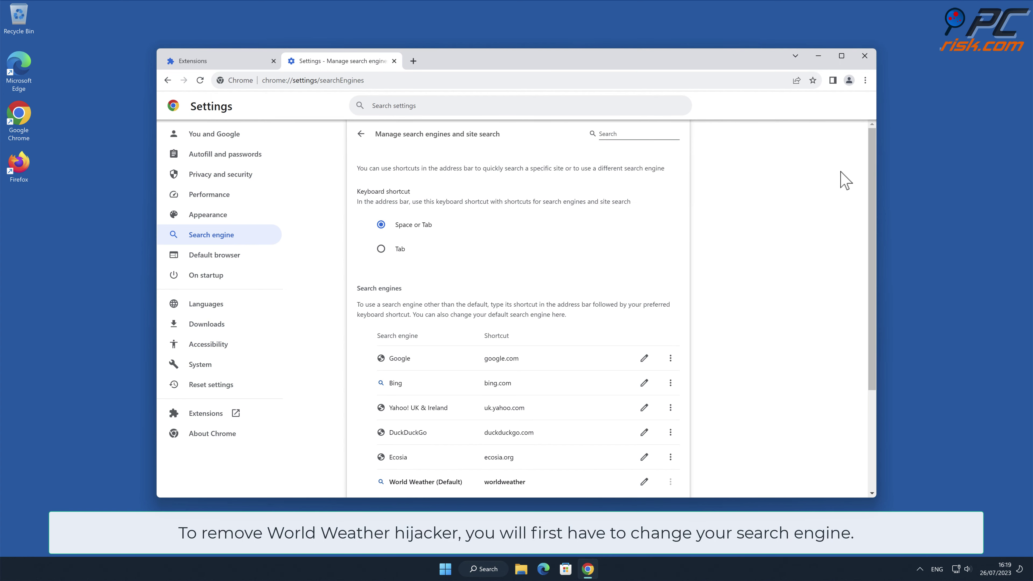
Make Google the default via its options menu and delete the World Weather search entry.
{"action": "left_click_drag", "start_coordinate": [874, 173], "coordinate": [862, 301]}
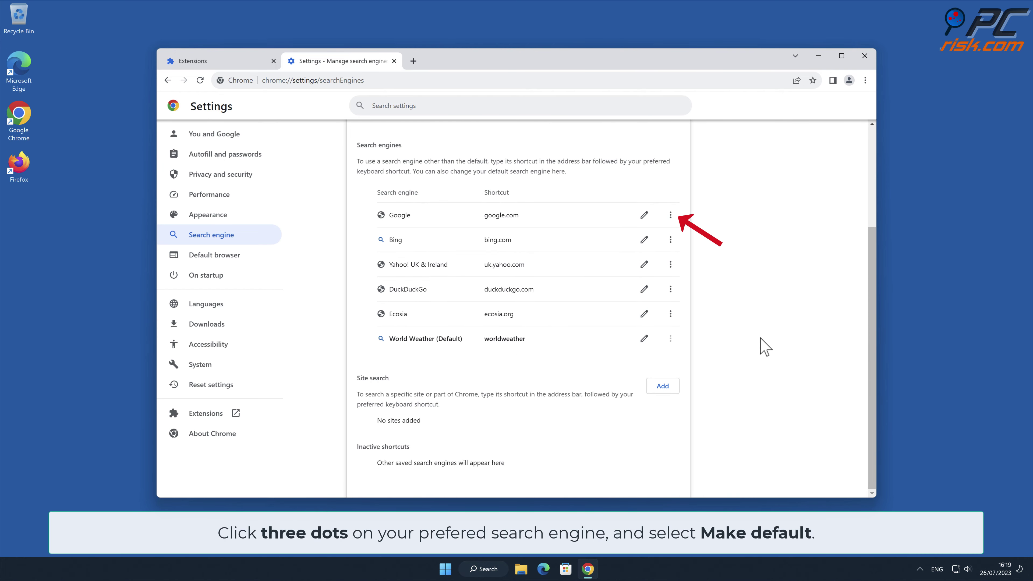
{"action": "left_click", "coordinate": [671, 215]}
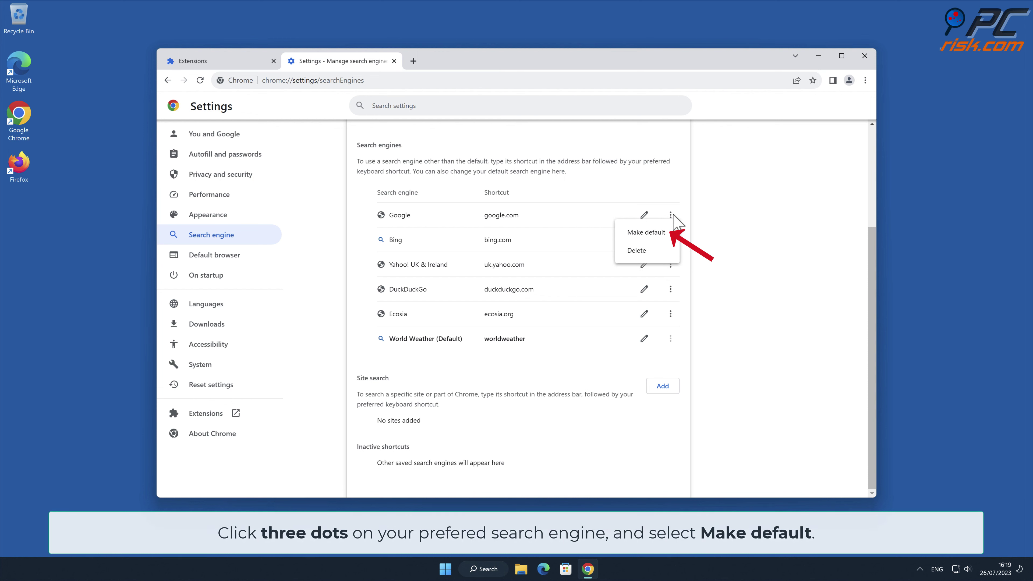
{"action": "left_click", "coordinate": [667, 235]}
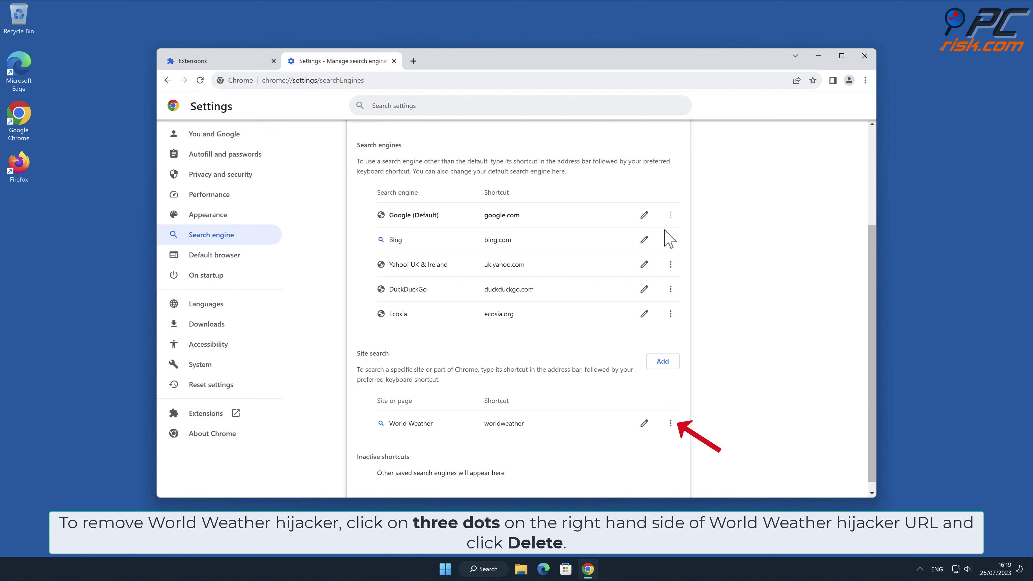
{"action": "left_click", "coordinate": [671, 424]}
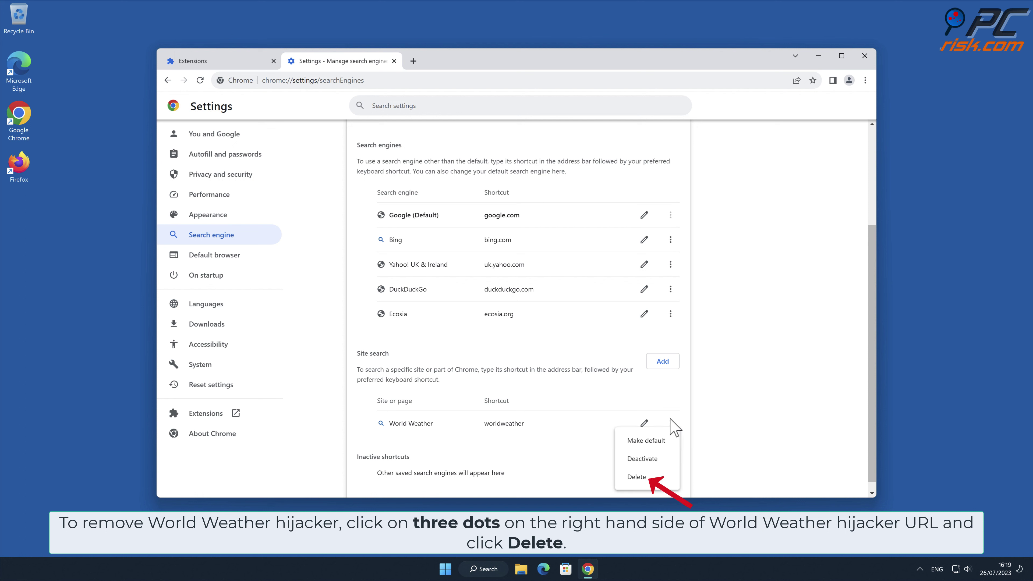
{"action": "left_click", "coordinate": [648, 480]}
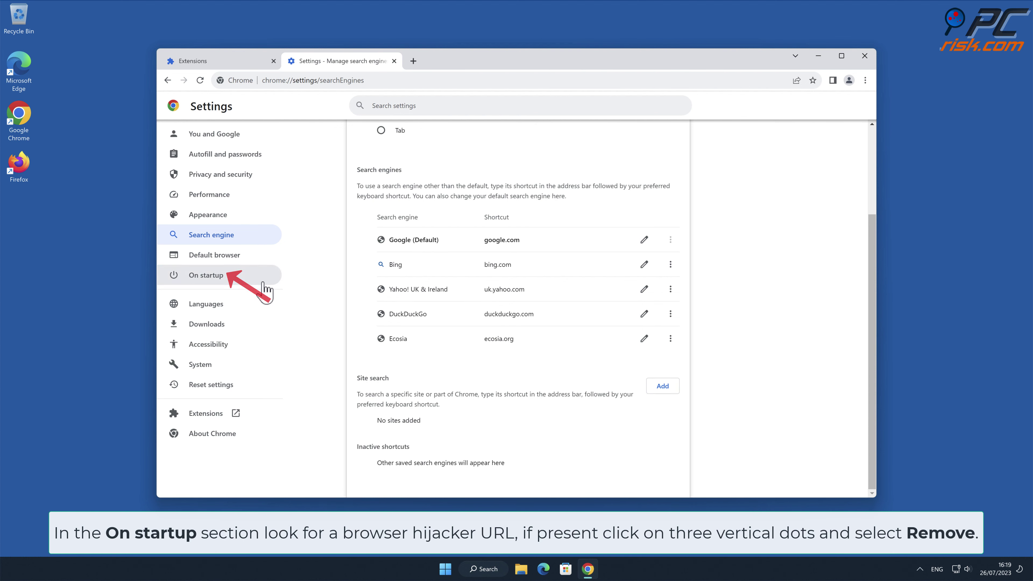
Remove search.world-weather-extension.com from the On startup pages, then close Chrome.
{"action": "left_click", "coordinate": [229, 276]}
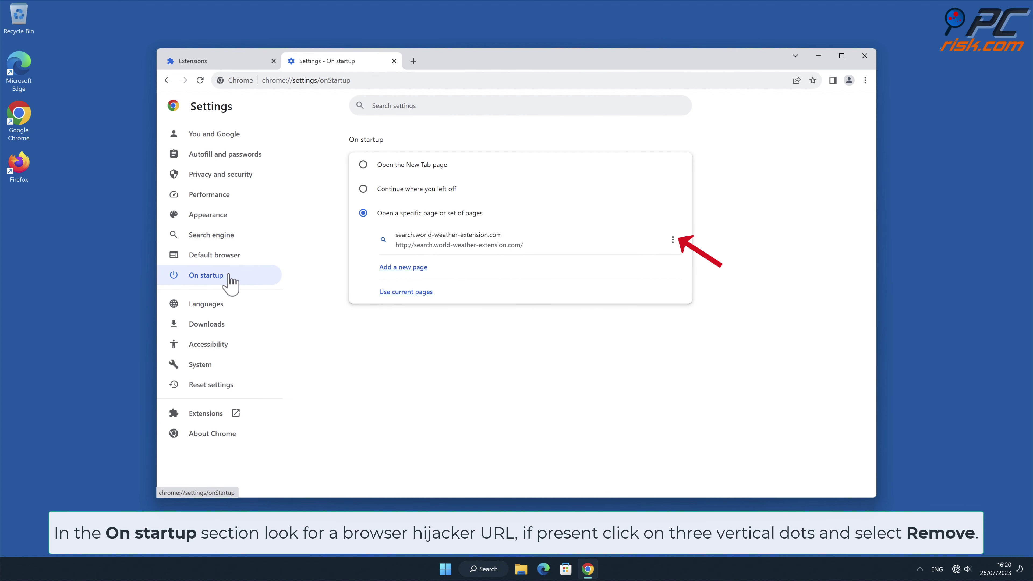
{"action": "left_click", "coordinate": [672, 240]}
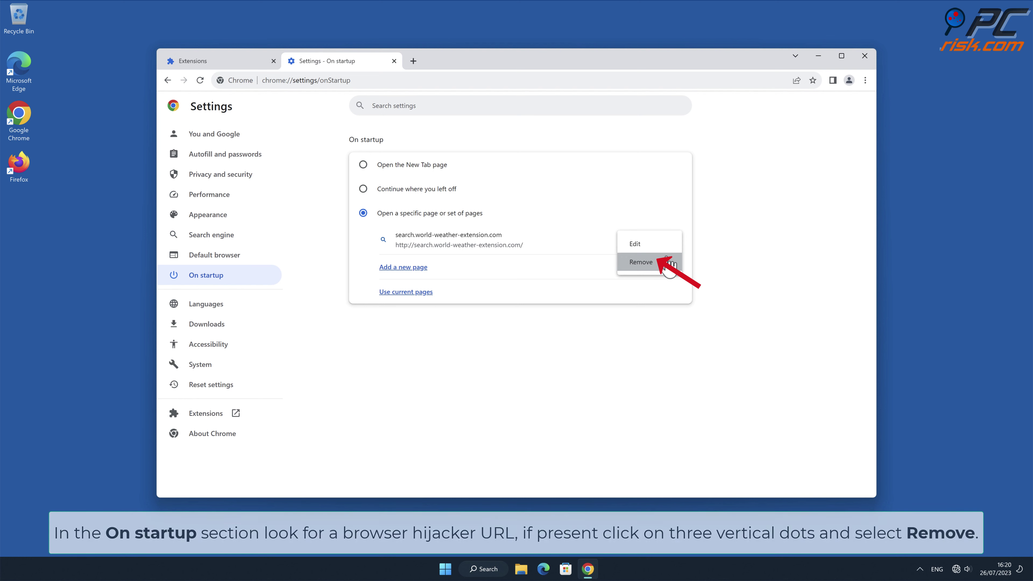
{"action": "left_click", "coordinate": [661, 262]}
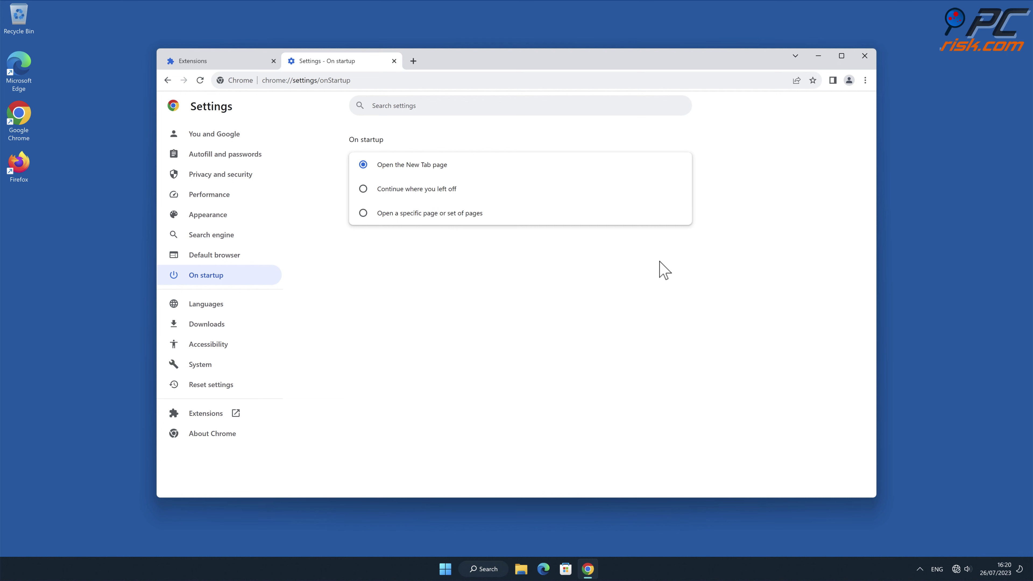
{"action": "left_click", "coordinate": [864, 57]}
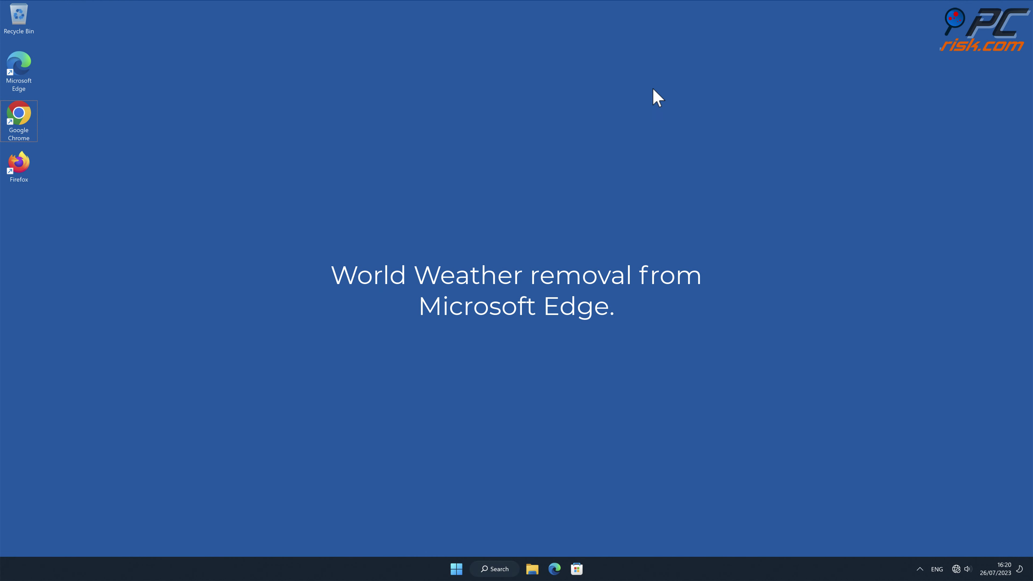
Launch Edge and remove the World Weather extension from Manage extensions, leaving no extensions installed.
{"action": "double_click", "coordinate": [28, 74]}
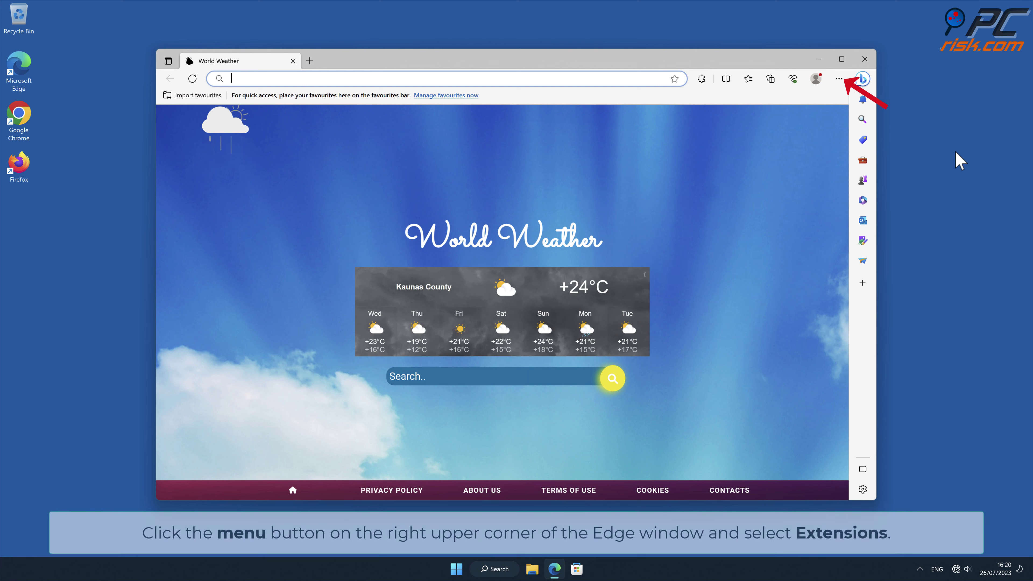
{"action": "left_click", "coordinate": [960, 160]}
{"action": "left_click", "coordinate": [839, 79]}
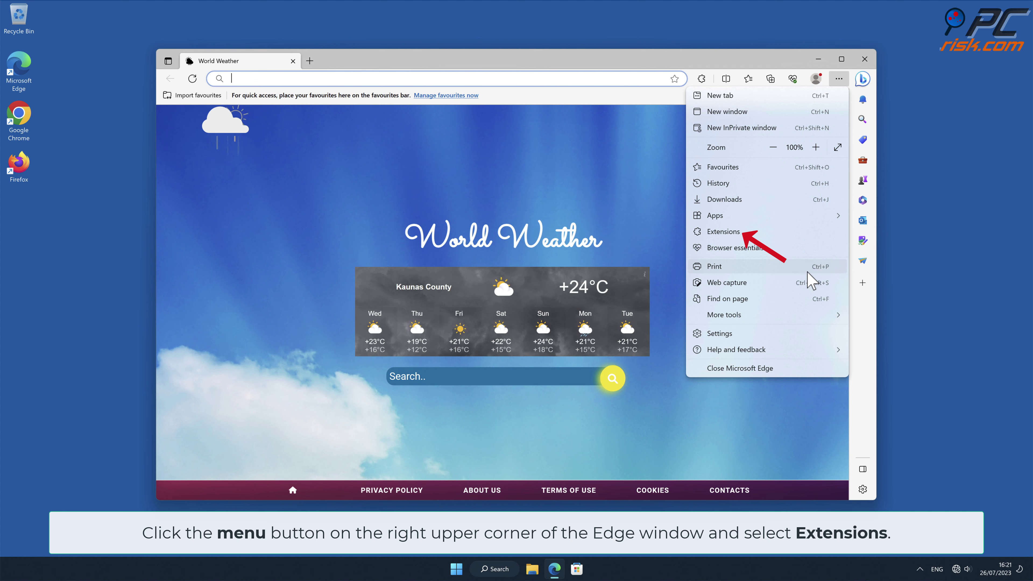
{"action": "left_click", "coordinate": [756, 230]}
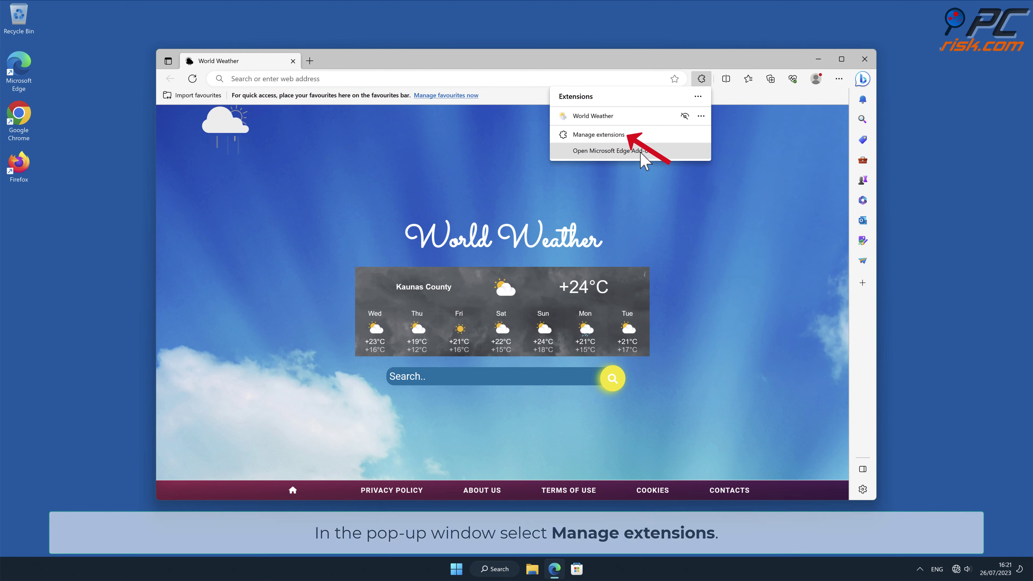
{"action": "left_click", "coordinate": [624, 134]}
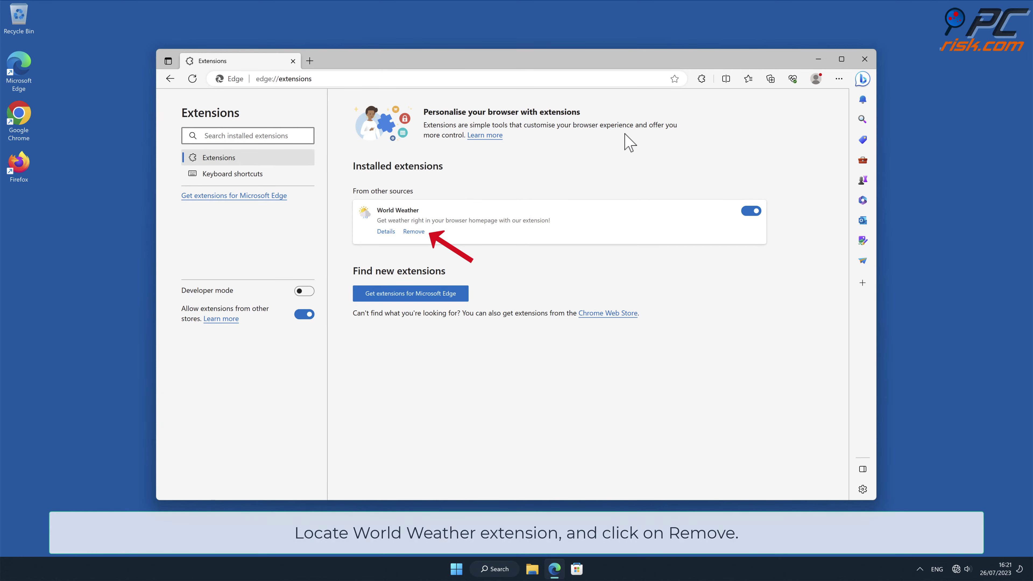
{"action": "left_click", "coordinate": [419, 233]}
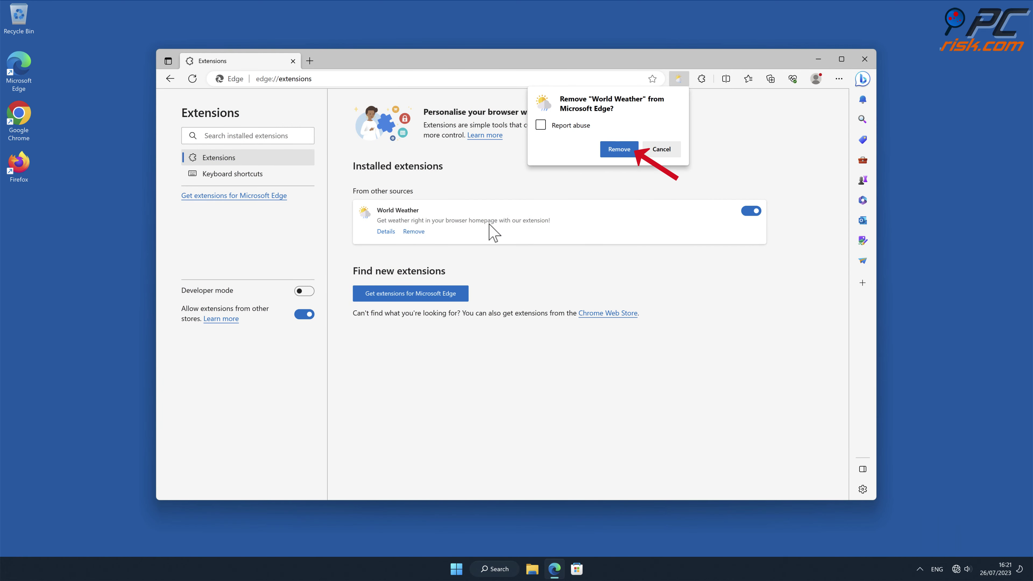
{"action": "left_click", "coordinate": [630, 154]}
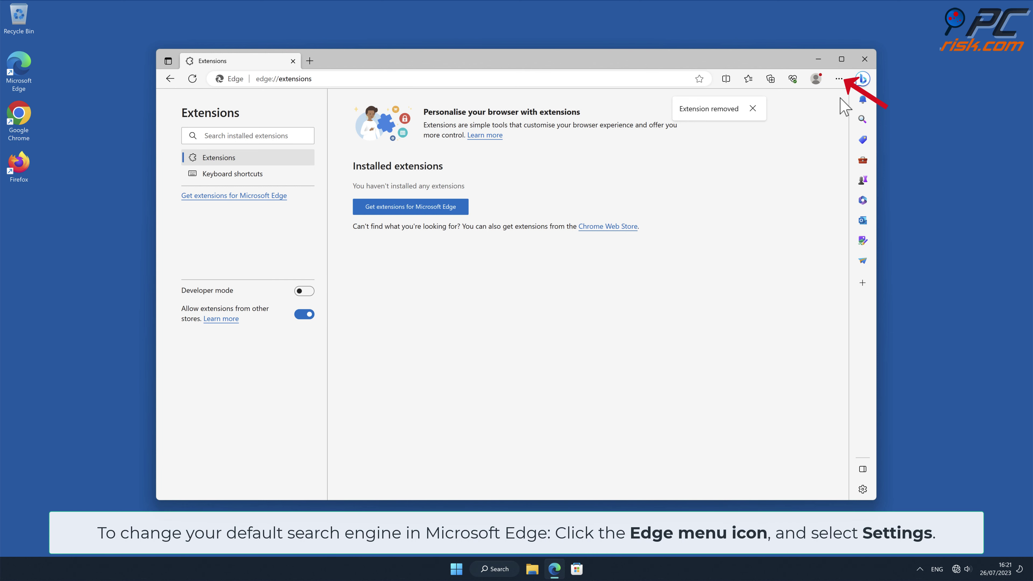
Go to Edge Settings > Privacy, search, and services > Address bar and search > Manage search engines.
{"action": "left_click", "coordinate": [840, 79]}
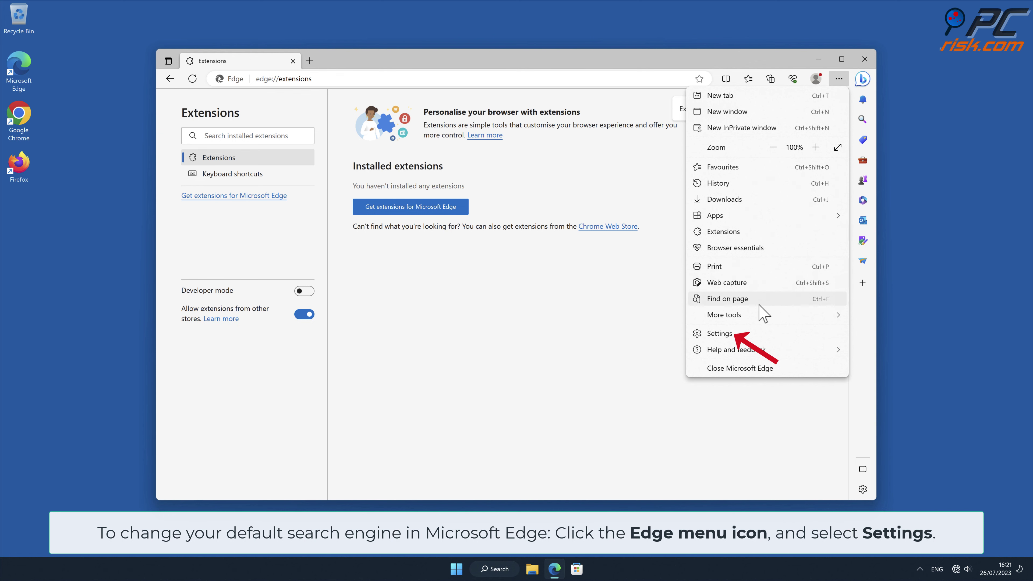
{"action": "left_click", "coordinate": [719, 333]}
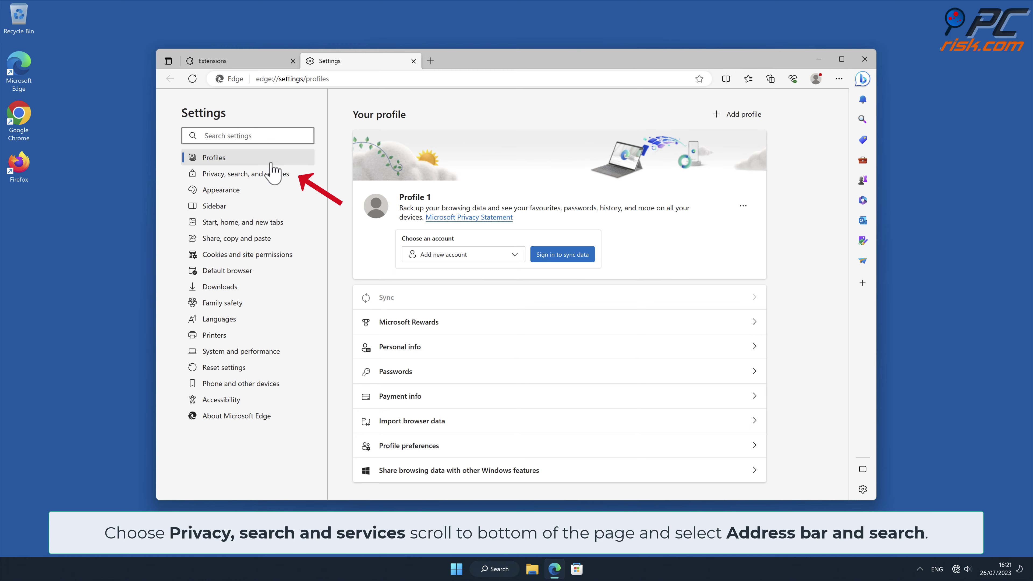
{"action": "left_click", "coordinate": [270, 181]}
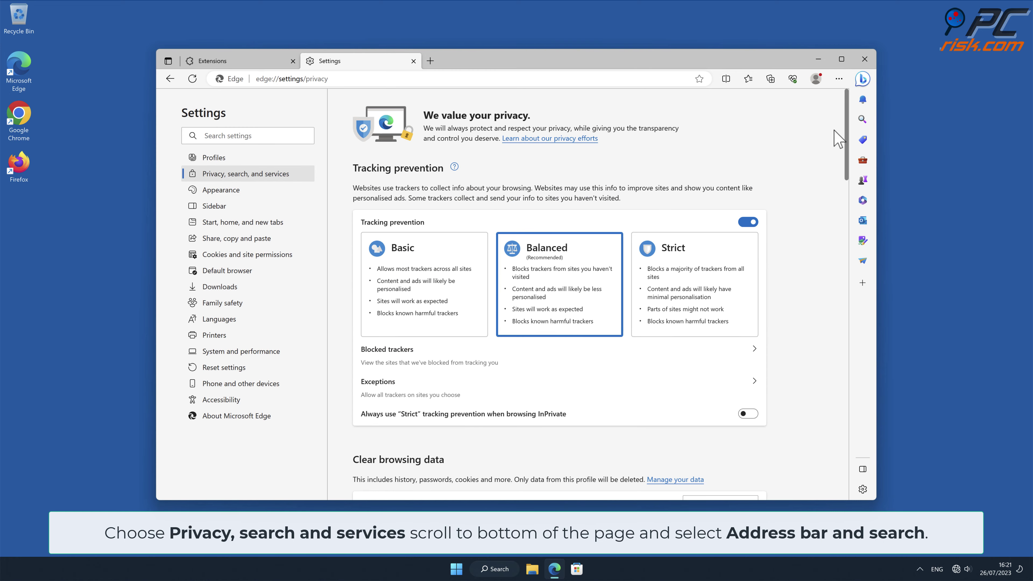
{"action": "left_click_drag", "start_coordinate": [846, 134], "coordinate": [849, 482]}
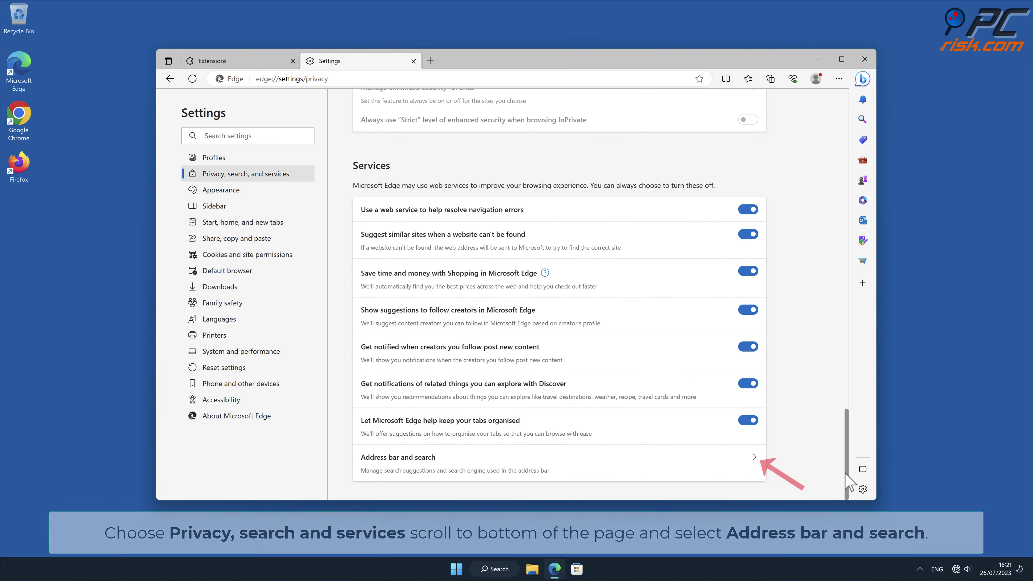
{"action": "left_click", "coordinate": [753, 458]}
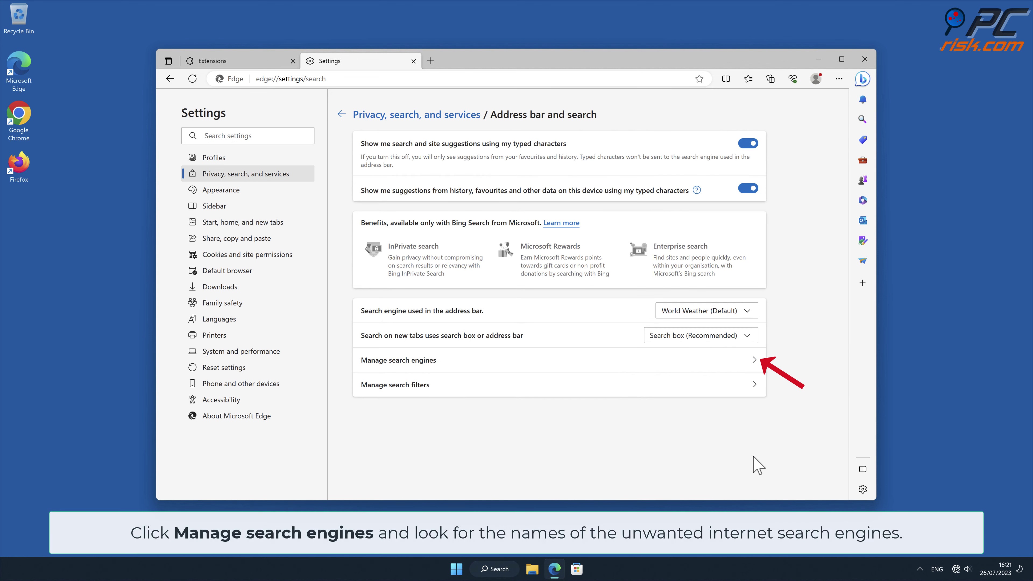
{"action": "left_click", "coordinate": [753, 365]}
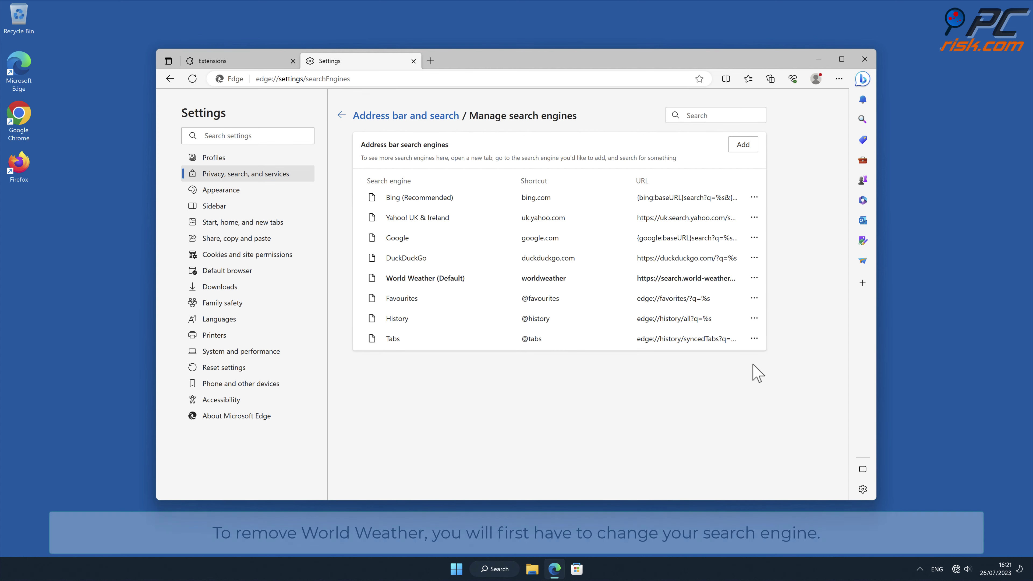
Make Bing Edge's default search engine and remove the World Weather entry from the list.
{"action": "left_click", "coordinate": [754, 279]}
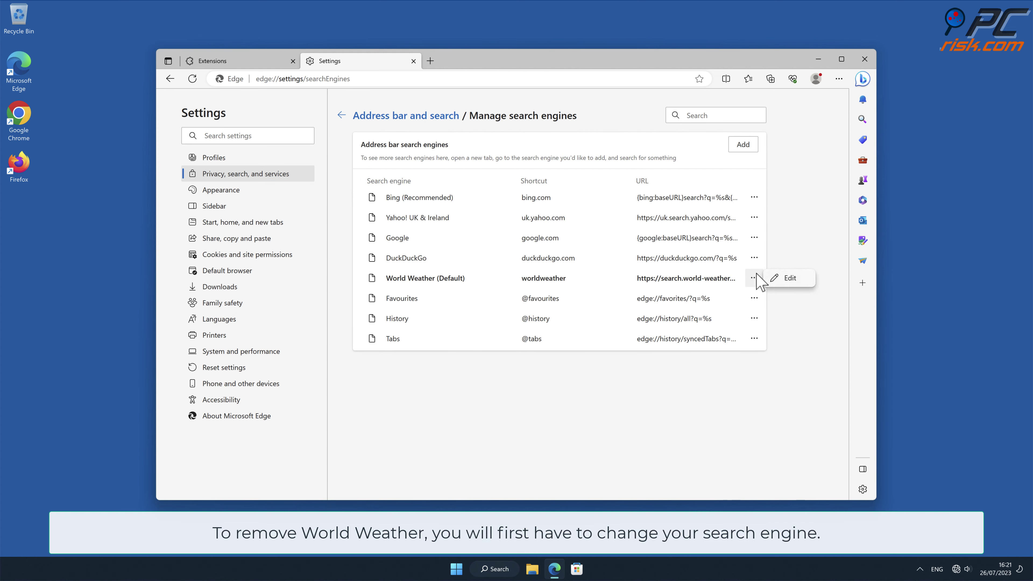
{"action": "left_click", "coordinate": [811, 257]}
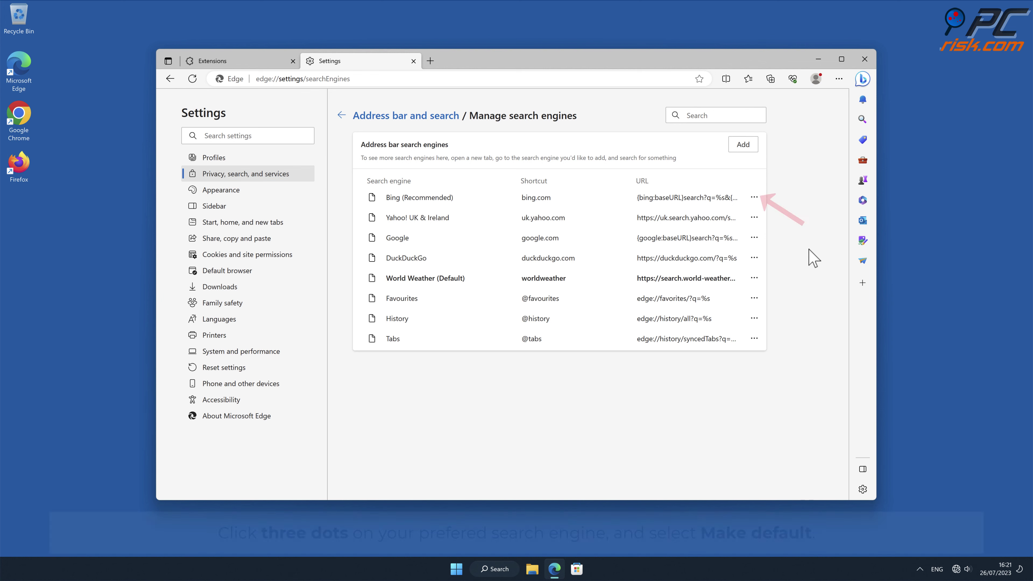
{"action": "left_click", "coordinate": [755, 198]}
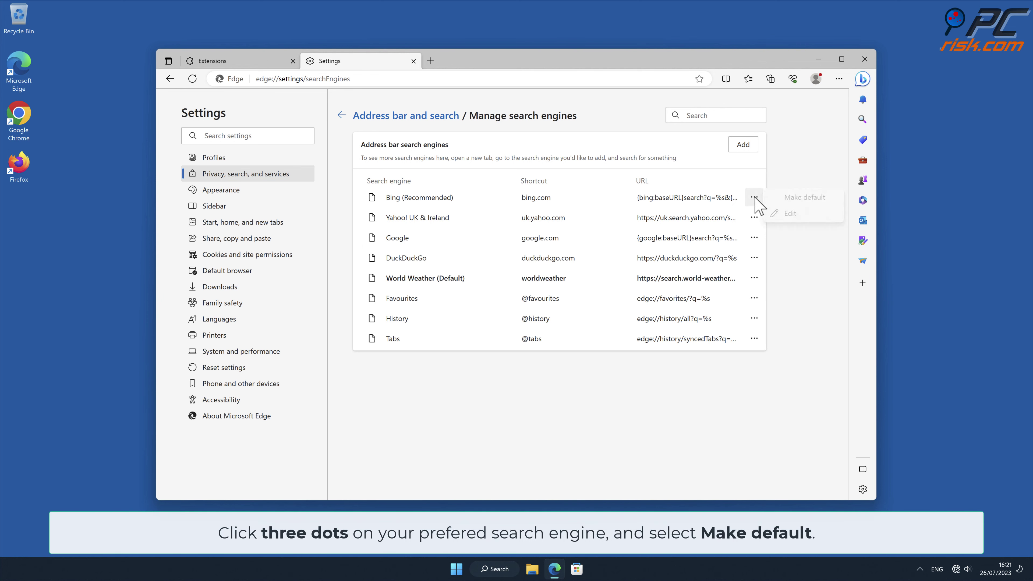
{"action": "left_click", "coordinate": [803, 197]}
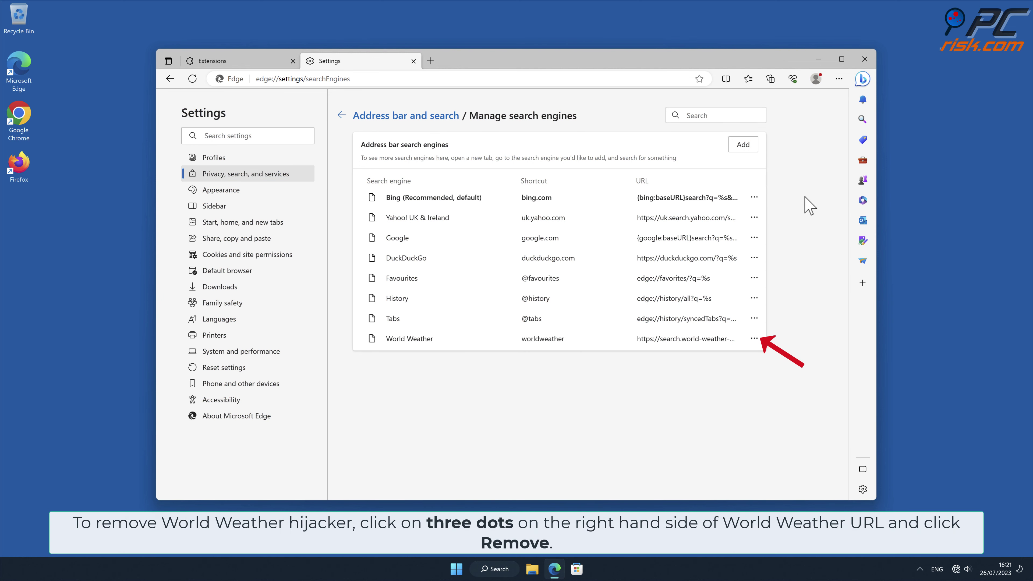
{"action": "left_click", "coordinate": [754, 338]}
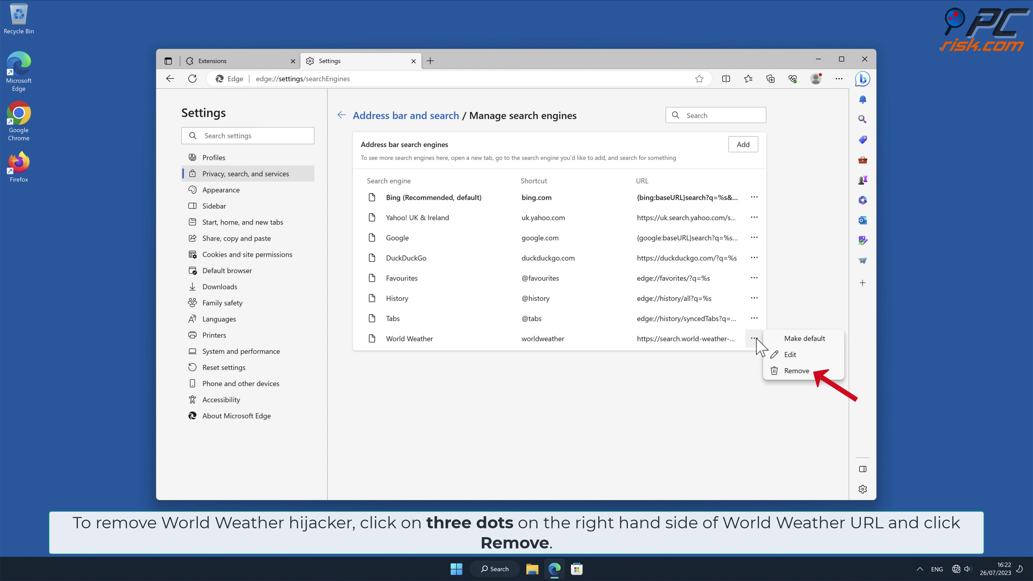
{"action": "left_click", "coordinate": [795, 371]}
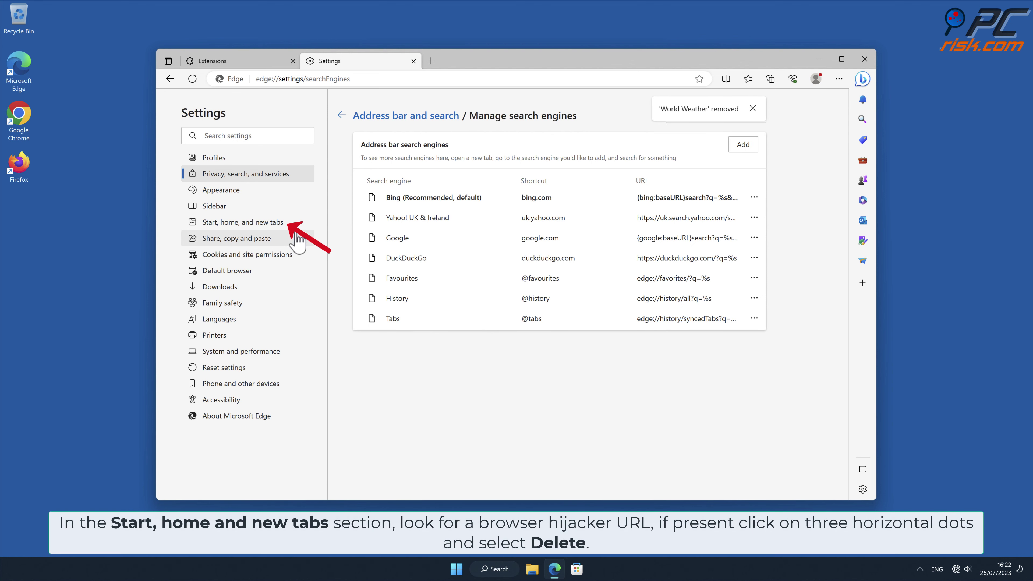
Delete the search.world-weather-extension.com startup page in Start, home, and new tabs, then close Edge.
{"action": "left_click", "coordinate": [284, 229]}
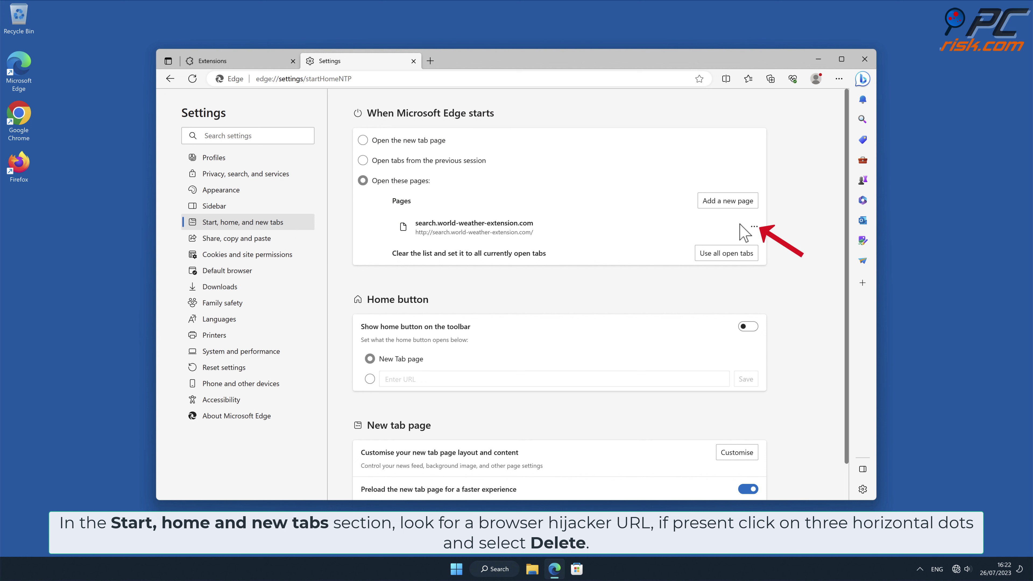
{"action": "left_click", "coordinate": [754, 227]}
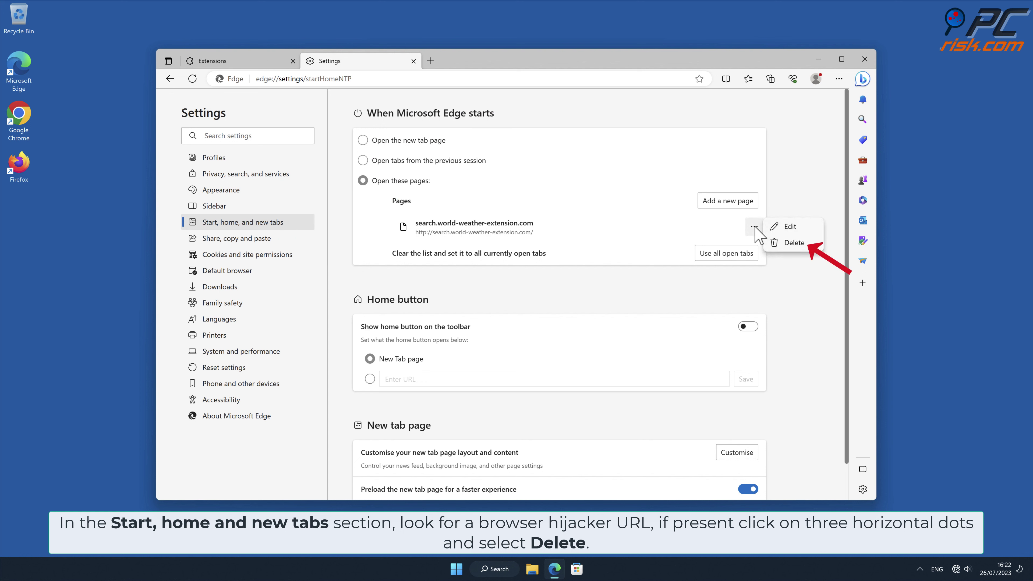
{"action": "left_click", "coordinate": [792, 243]}
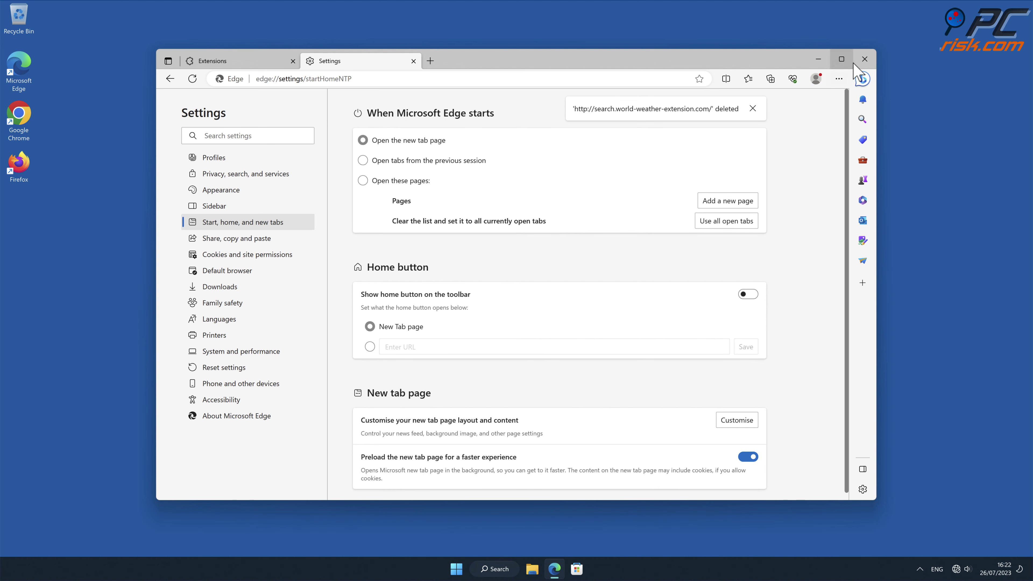
{"action": "left_click", "coordinate": [865, 60]}
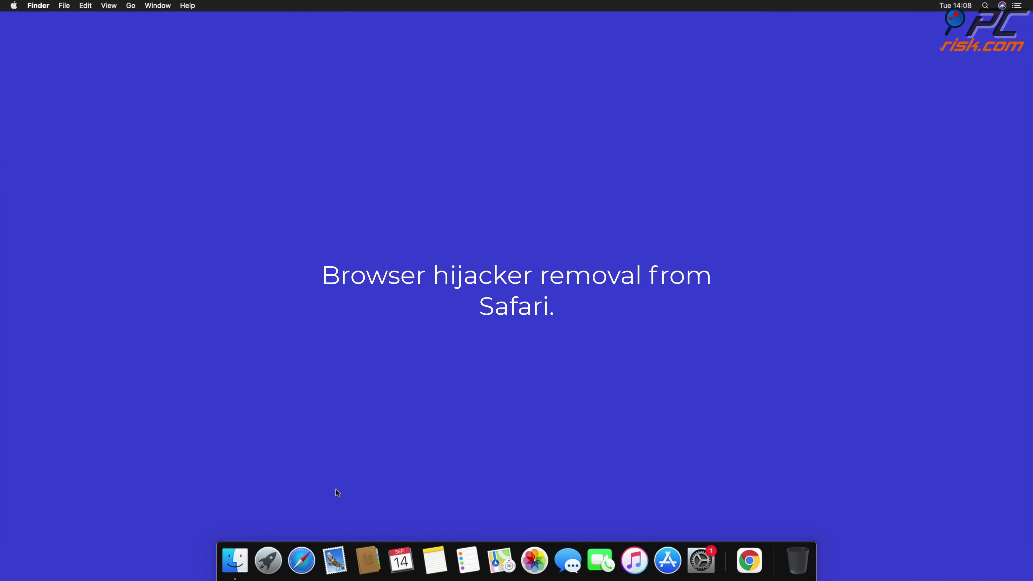
Launch Safari and choose Uninstall for Top Results under Preferences > Extensions.
{"action": "left_click", "coordinate": [302, 561]}
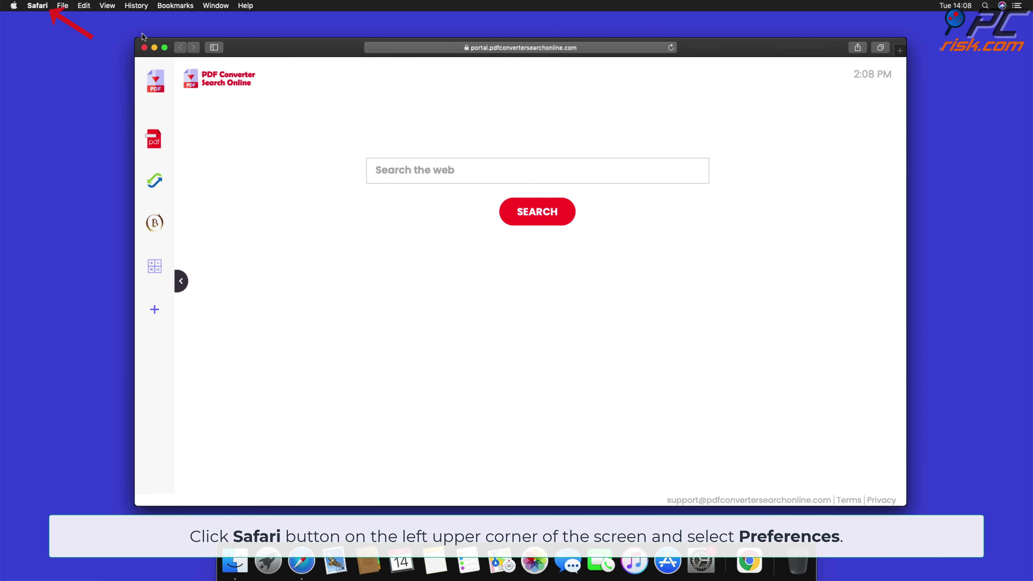
{"action": "left_click", "coordinate": [37, 5]}
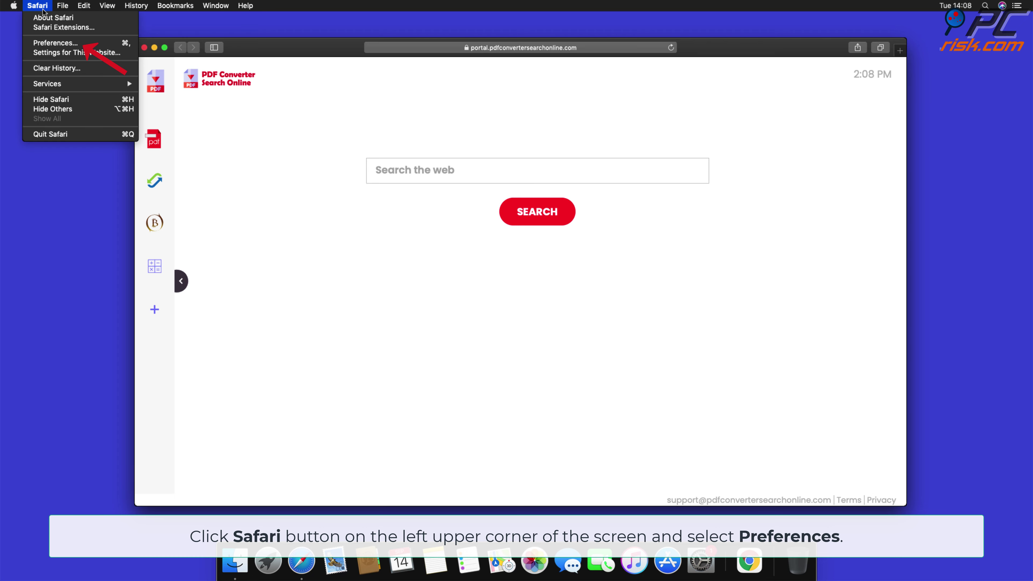
{"action": "left_click", "coordinate": [56, 43]}
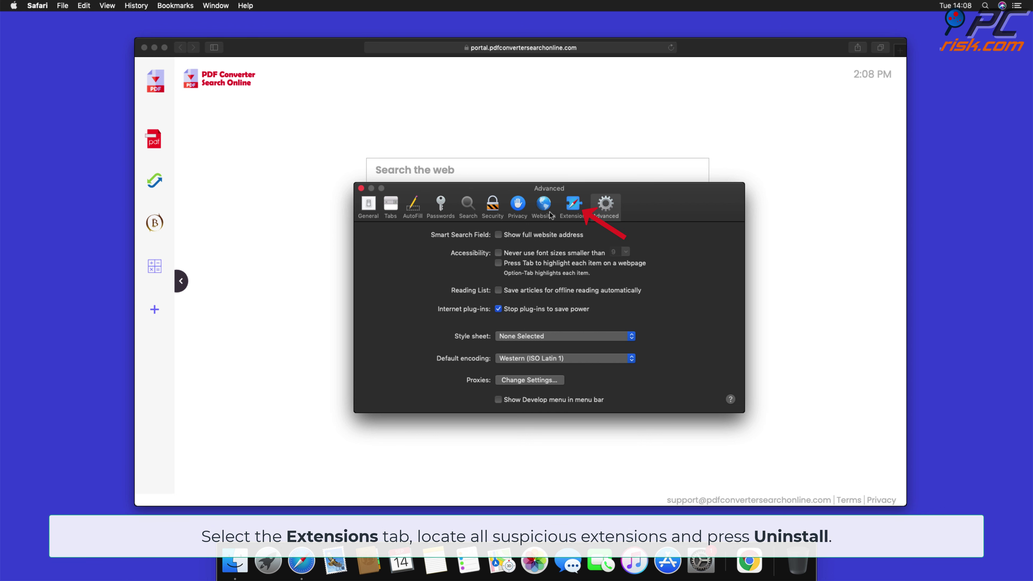
{"action": "left_click", "coordinate": [572, 214]}
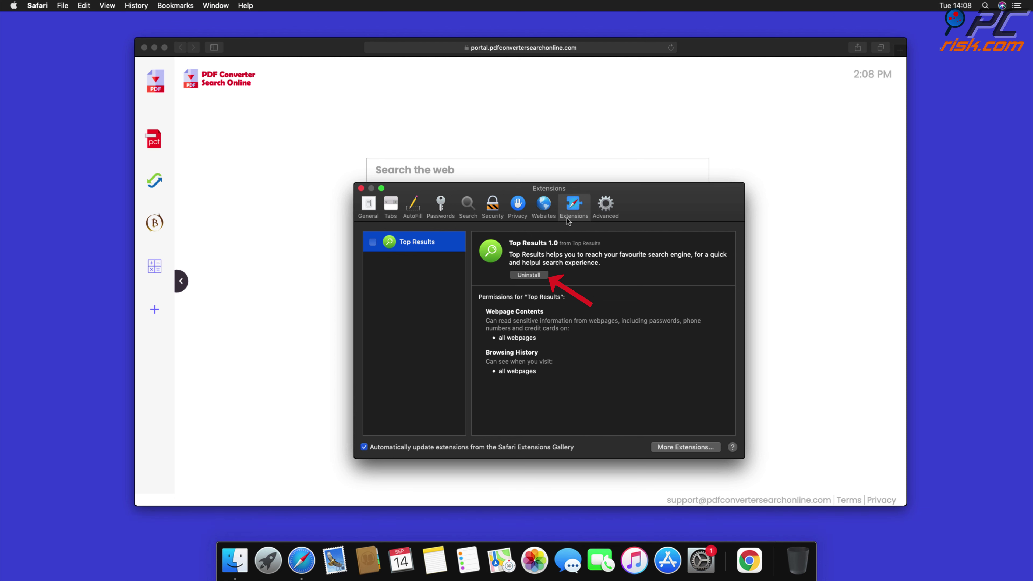
{"action": "left_click", "coordinate": [539, 275]}
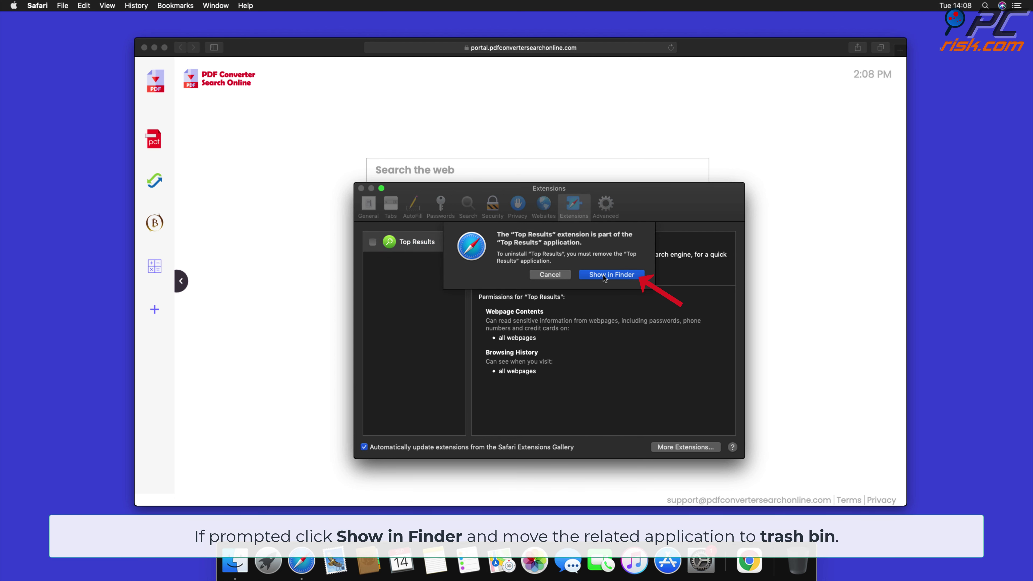
Reveal the Top Results app in Finder, drag it to the Trash, and close the Applications window.
{"action": "left_click", "coordinate": [611, 276]}
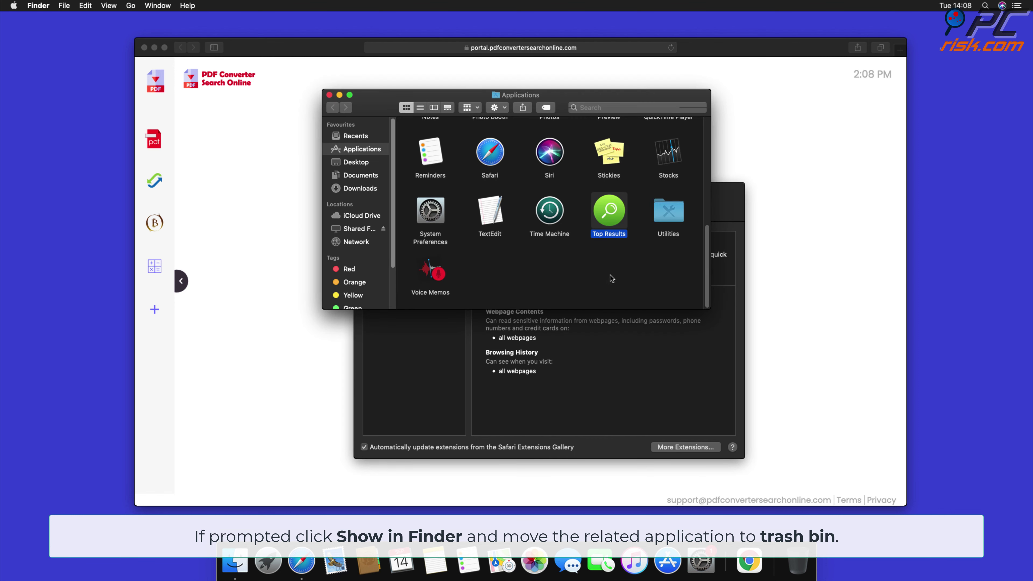
{"action": "left_click_drag", "start_coordinate": [609, 214], "coordinate": [801, 564]}
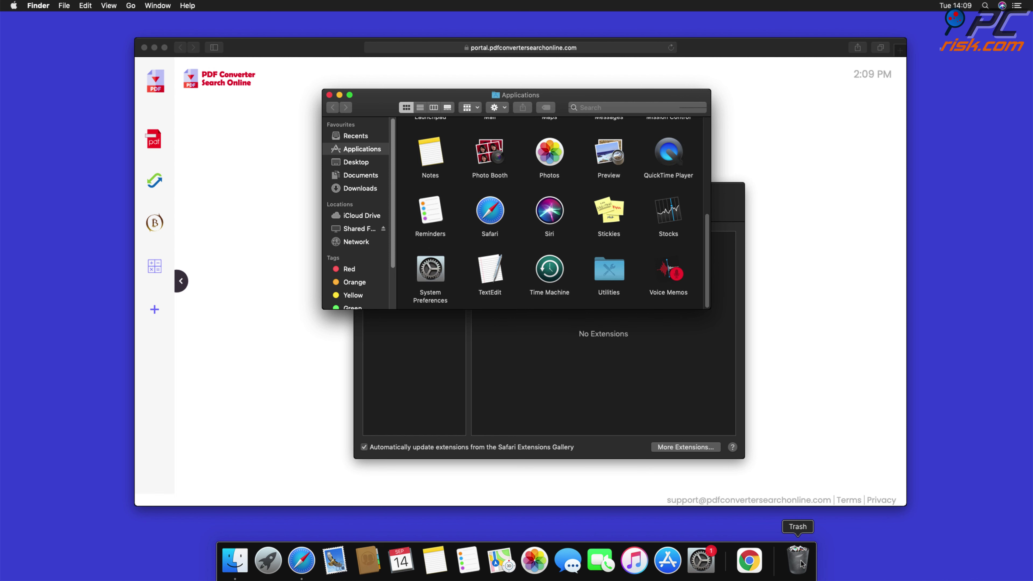
{"action": "left_click", "coordinate": [329, 95]}
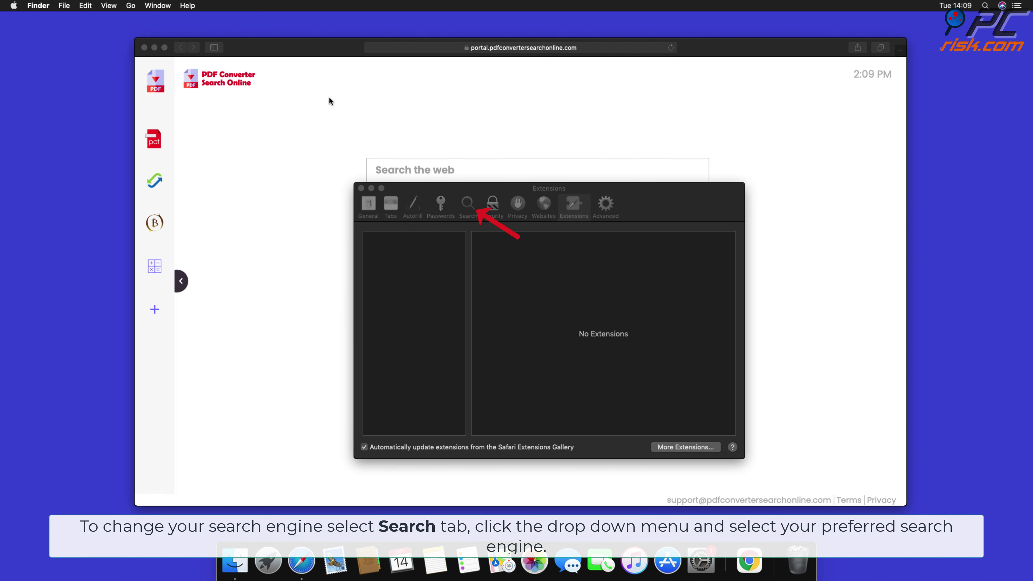
Choose Google in the Search engine dropdown of Safari's Search preferences.
{"action": "left_click", "coordinate": [468, 205]}
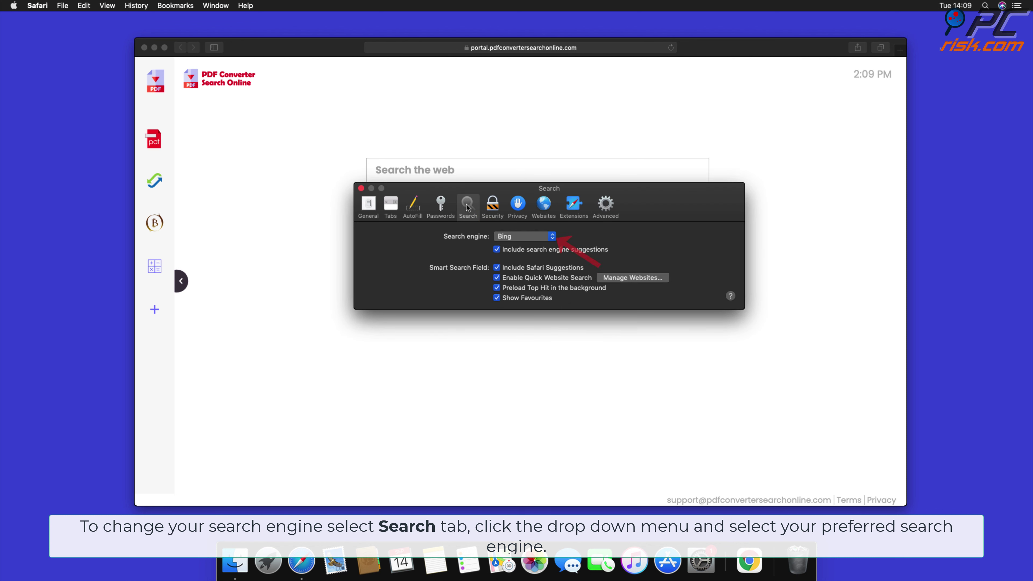
{"action": "left_click", "coordinate": [553, 237]}
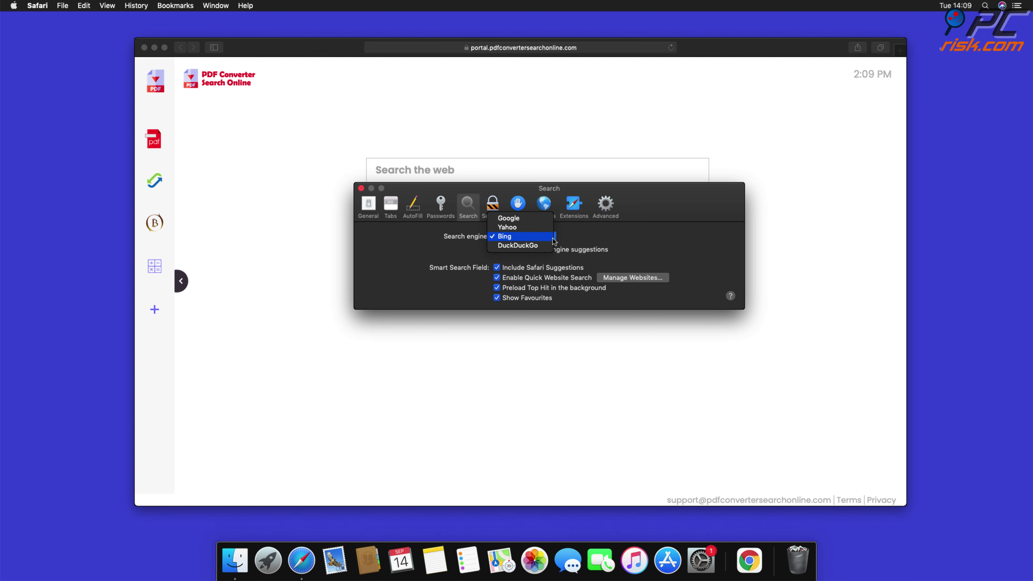
{"action": "left_click", "coordinate": [519, 221]}
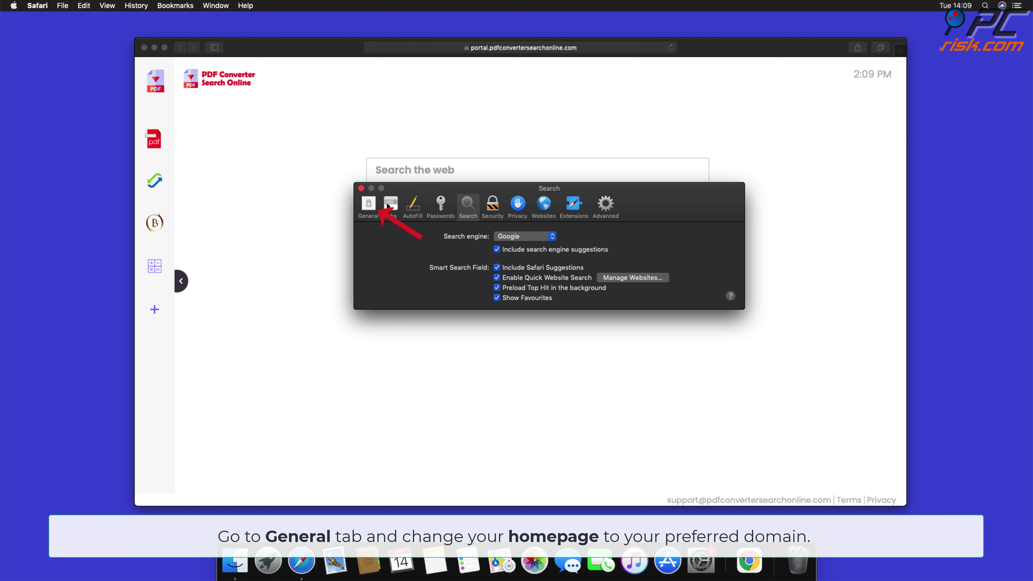
{"action": "left_click", "coordinate": [369, 206]}
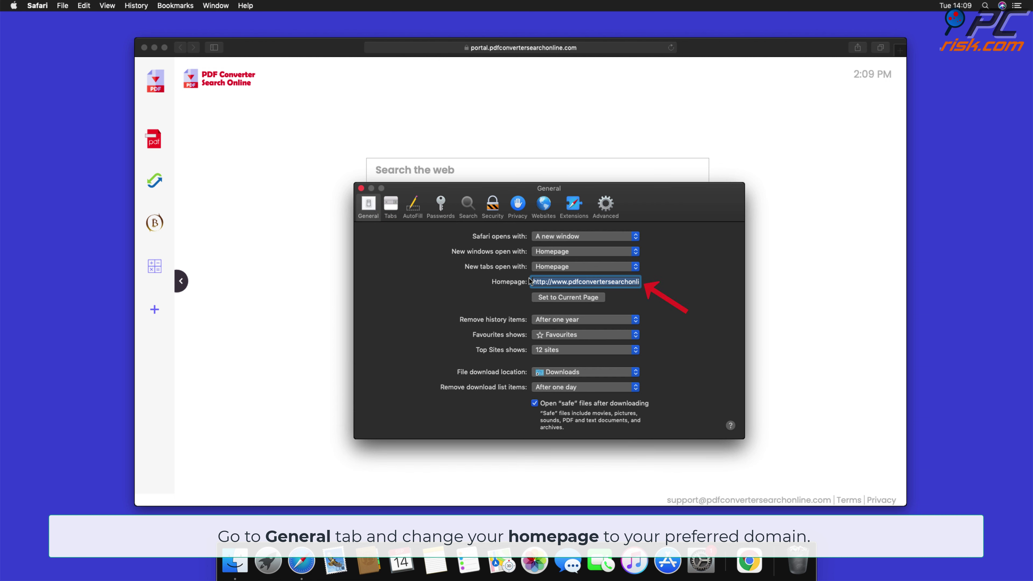
{"action": "left_click", "coordinate": [539, 282]}
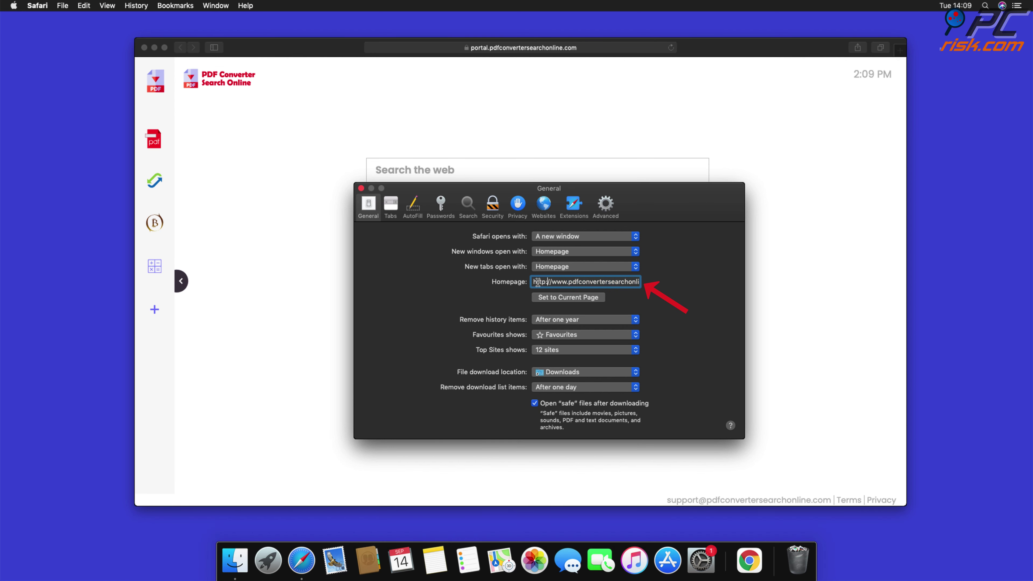
{"action": "left_click_drag", "start_coordinate": [543, 282], "coordinate": [702, 299]}
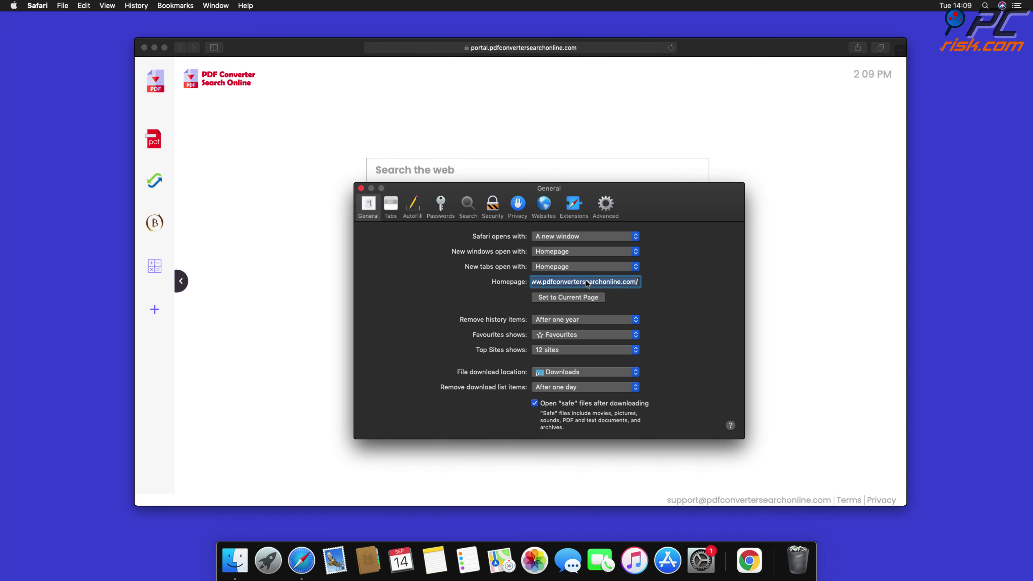
{"action": "key", "text": "BackSpace"}
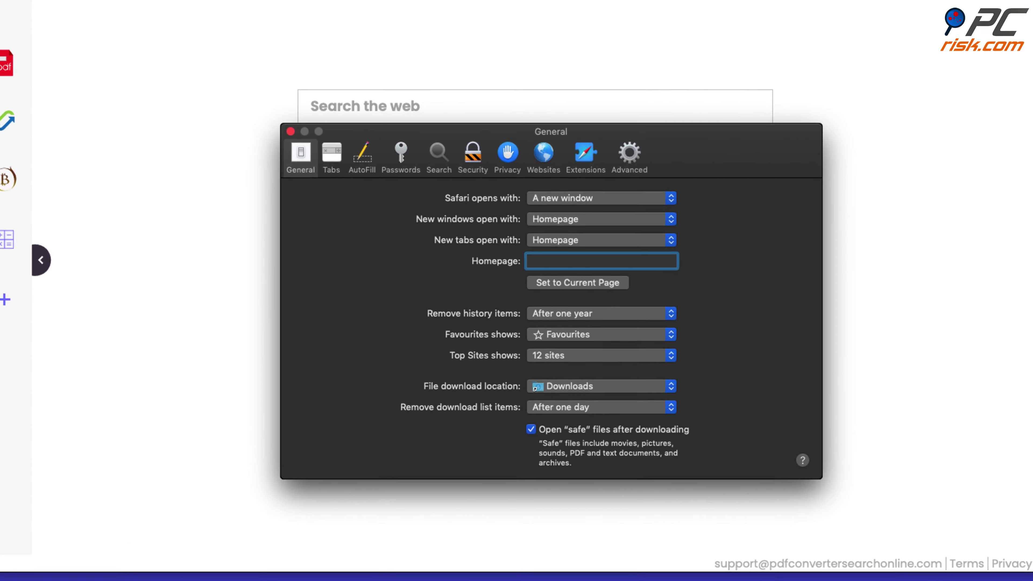
{"action": "type", "text": "www.google.com"}
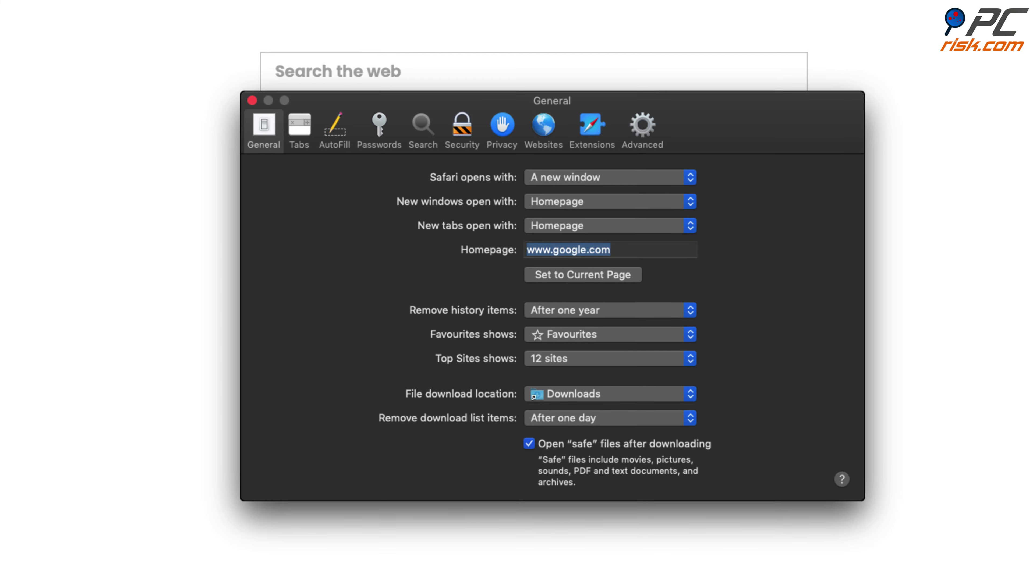
{"action": "key", "text": "Return"}
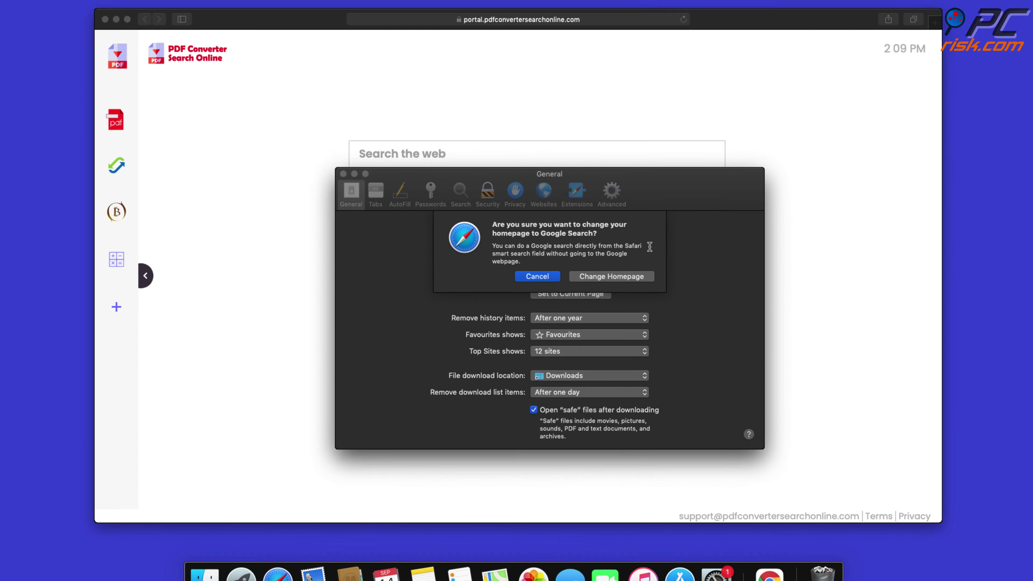
{"action": "left_click", "coordinate": [621, 268]}
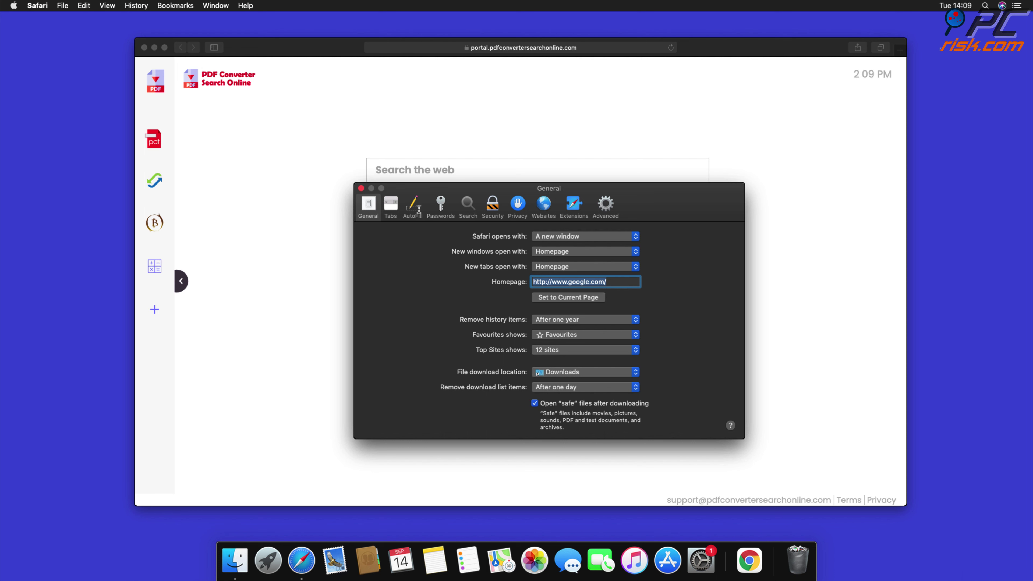
{"action": "left_click", "coordinate": [361, 188]}
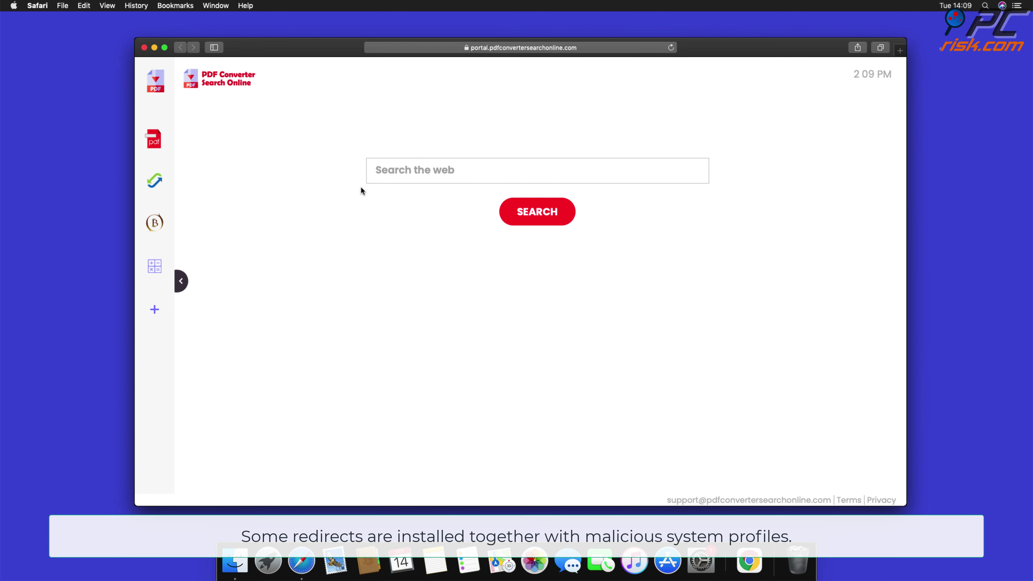
Close Safari, then remove the user and device TEST PROFILE entries in System Preferences > Profiles.
{"action": "left_click", "coordinate": [144, 47]}
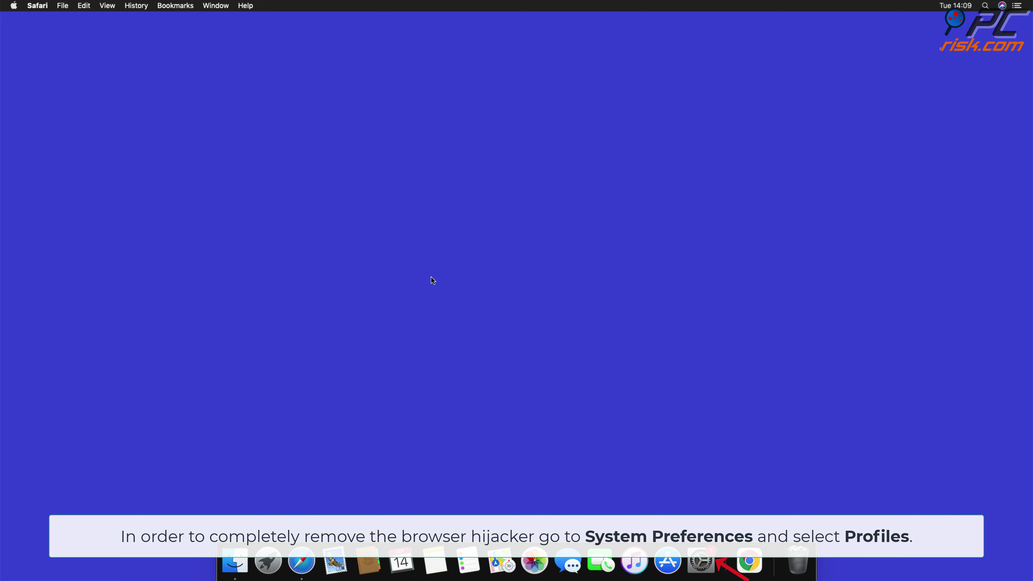
{"action": "left_click", "coordinate": [700, 562]}
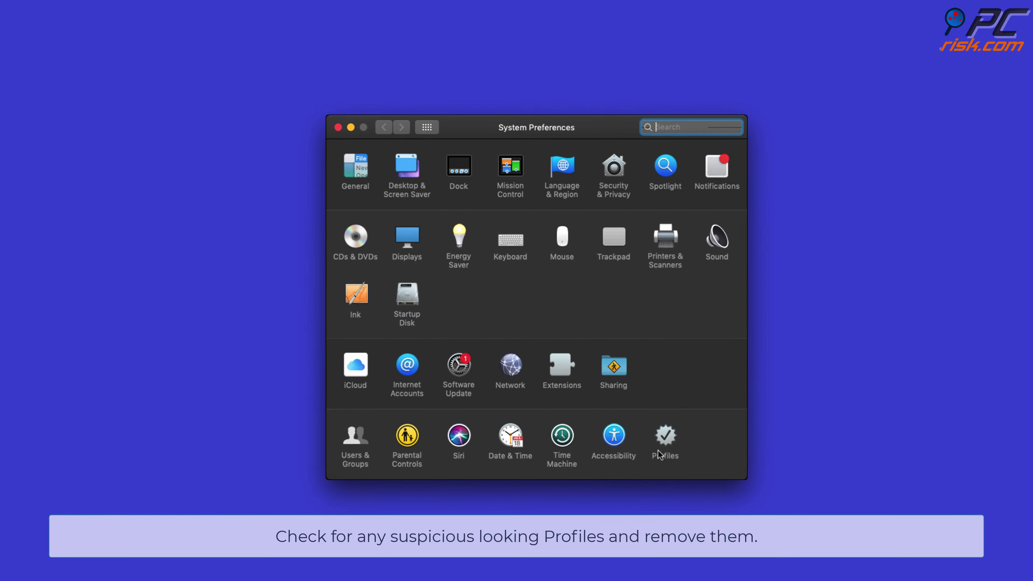
{"action": "left_click", "coordinate": [658, 451]}
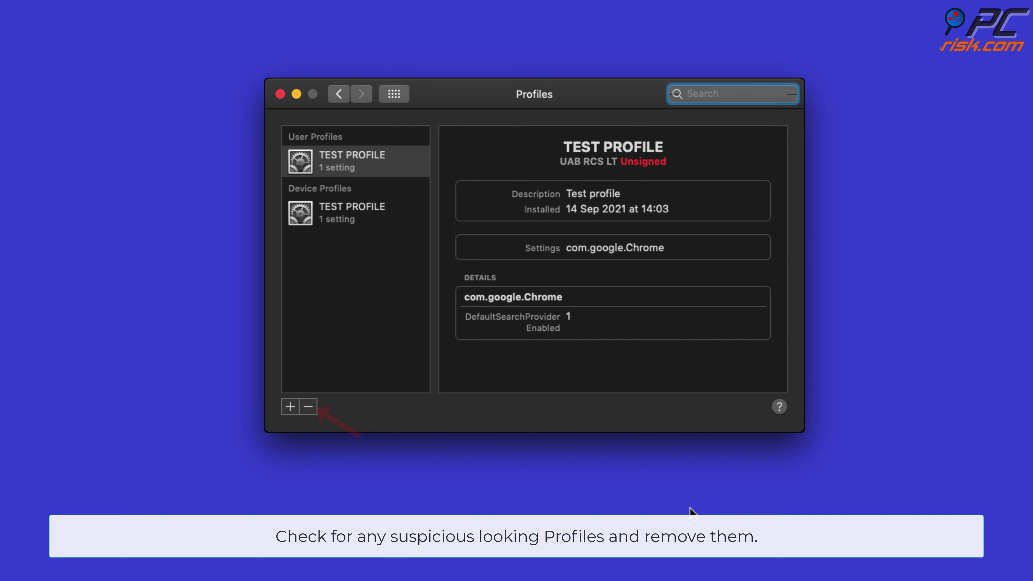
{"action": "left_click", "coordinate": [307, 408]}
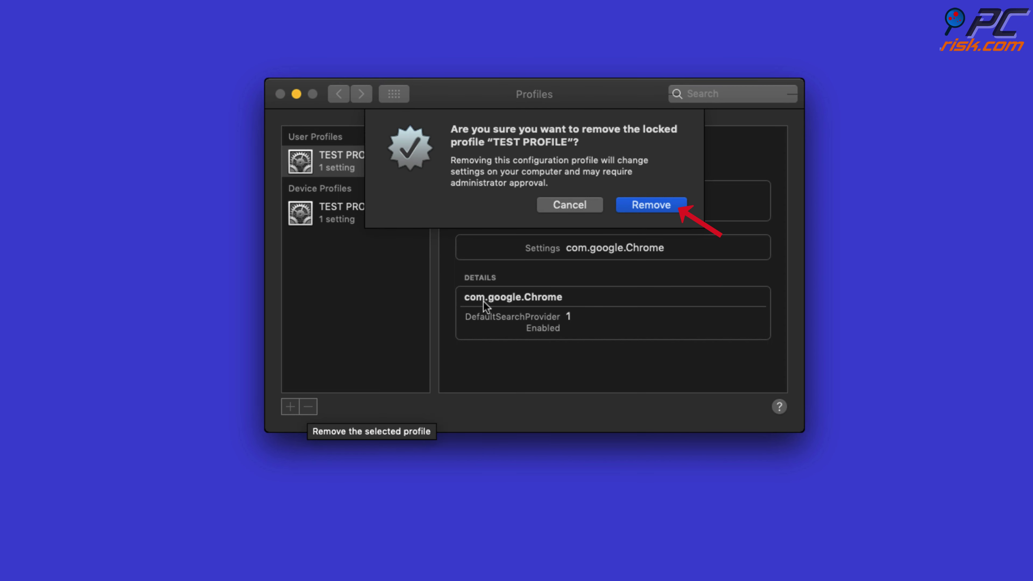
{"action": "left_click", "coordinate": [661, 210]}
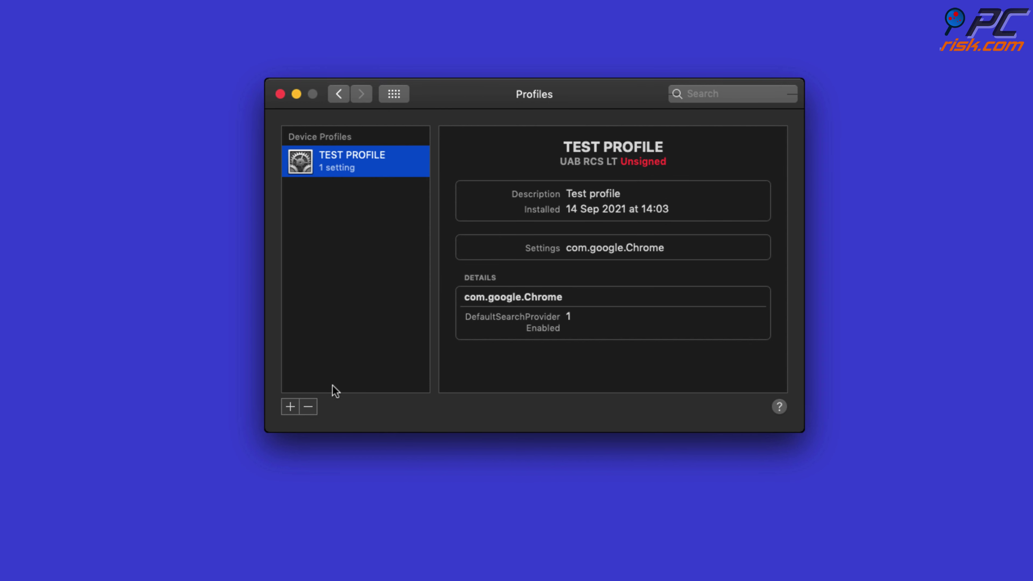
{"action": "left_click", "coordinate": [316, 408]}
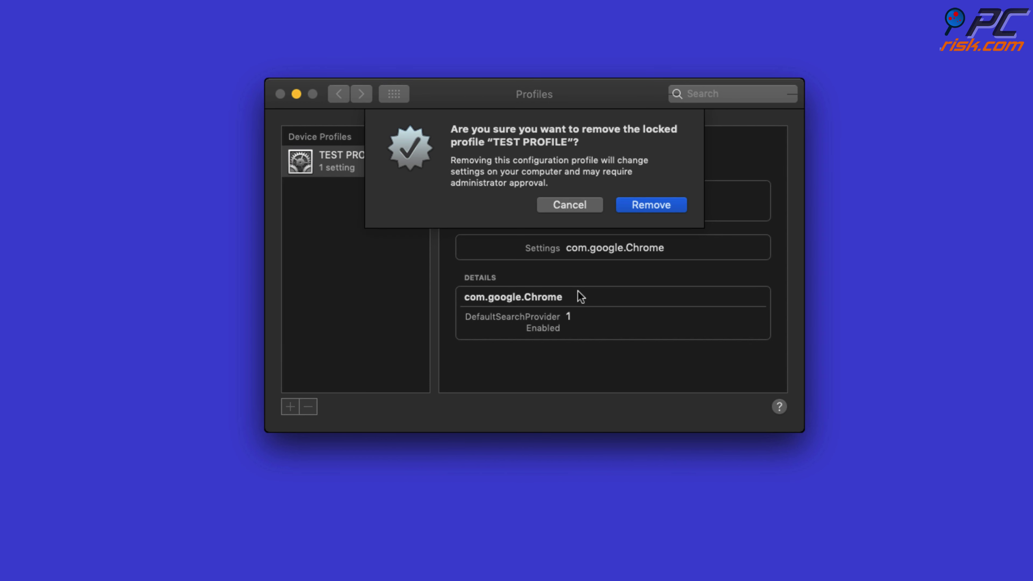
{"action": "left_click", "coordinate": [646, 206]}
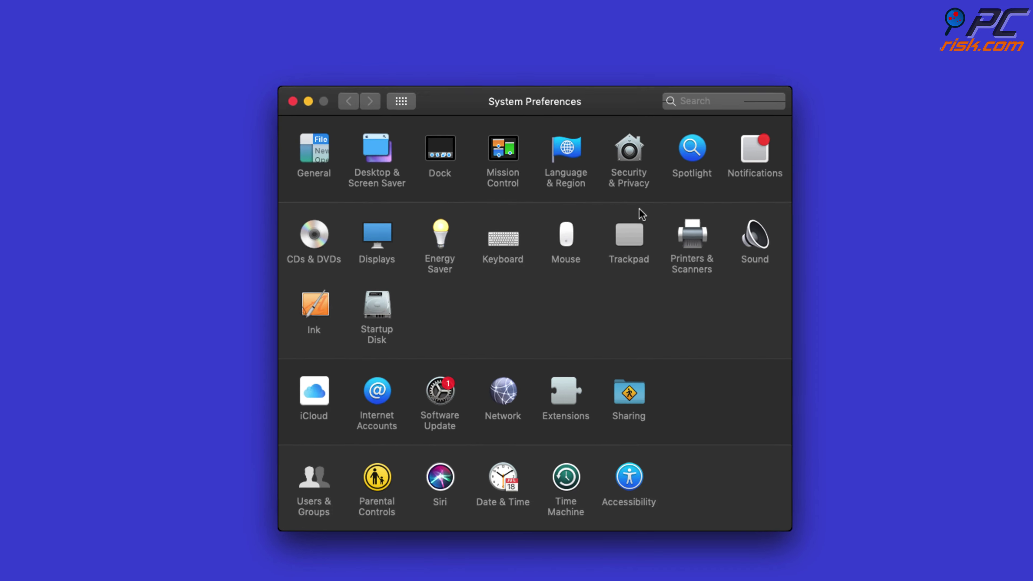
{"action": "left_click", "coordinate": [291, 100]}
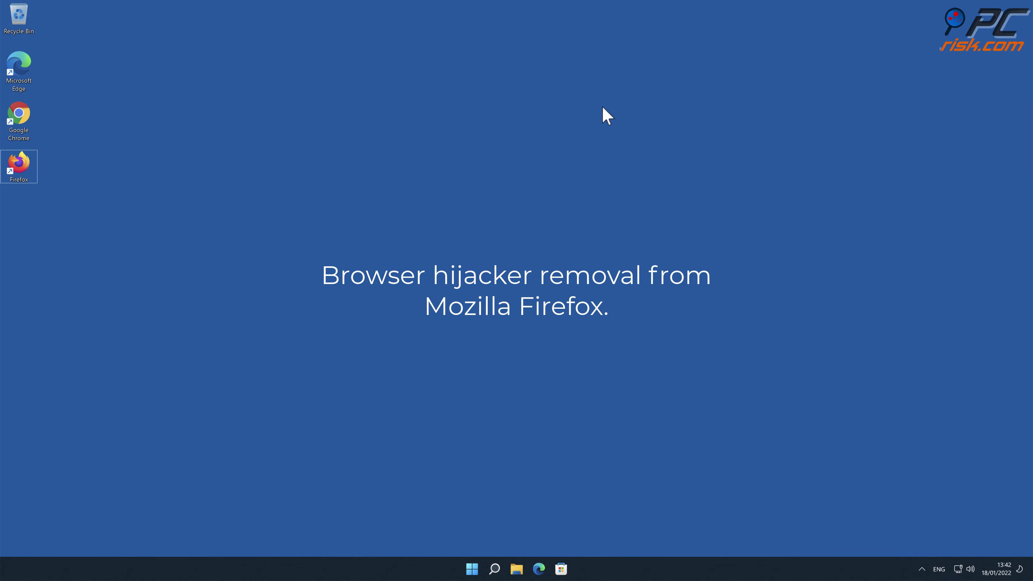
Launch Firefox and remove the Safe Browsing extension from Add-ons and themes > Extensions.
{"action": "double_click", "coordinate": [36, 166]}
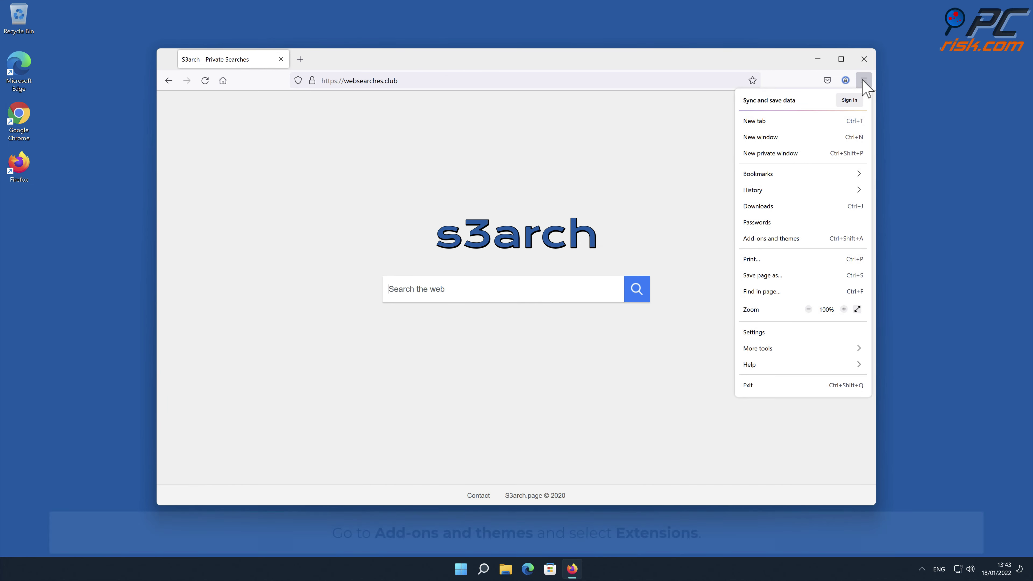
{"action": "left_click", "coordinate": [812, 239]}
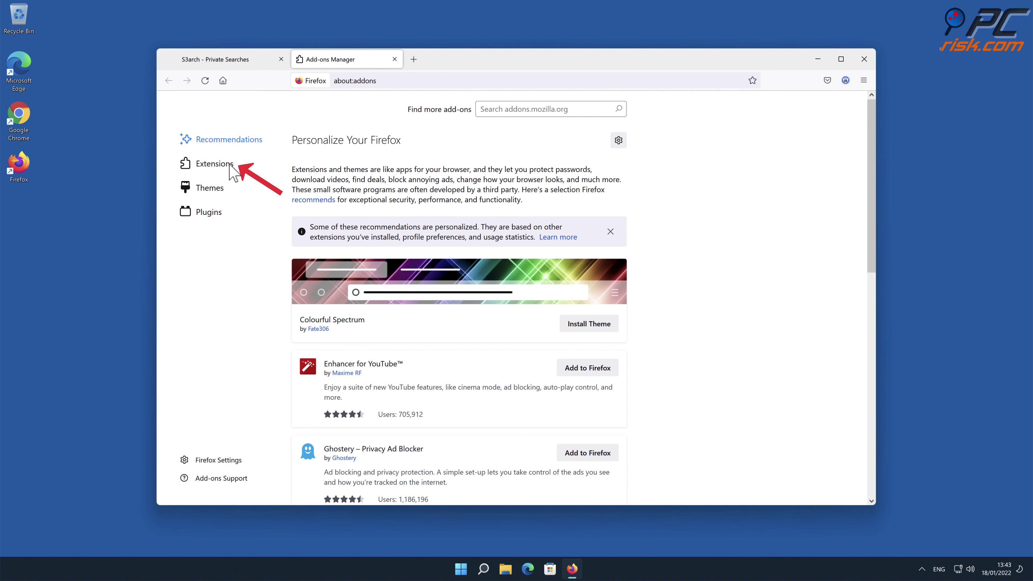
{"action": "left_click", "coordinate": [233, 173]}
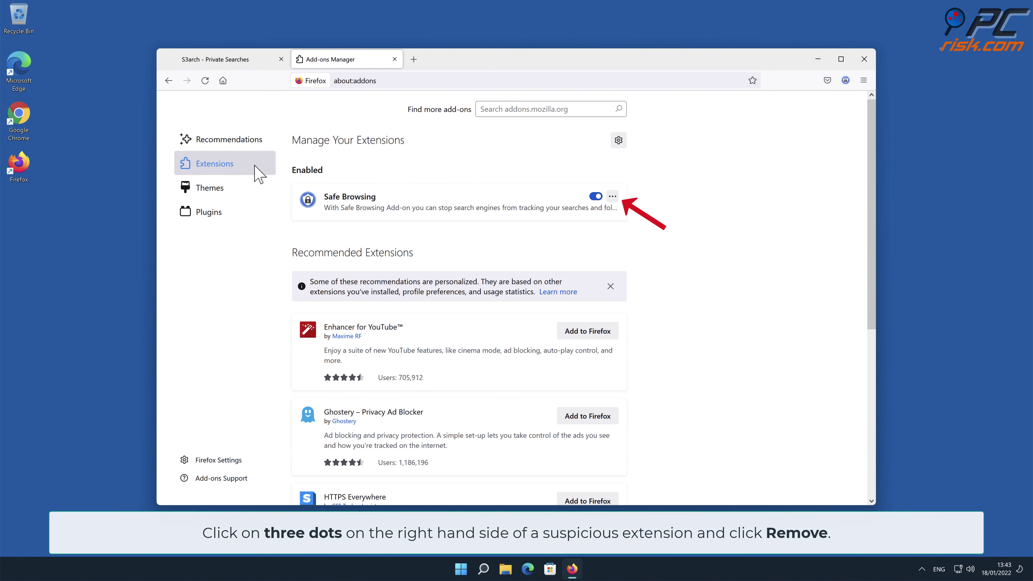
{"action": "left_click", "coordinate": [612, 197]}
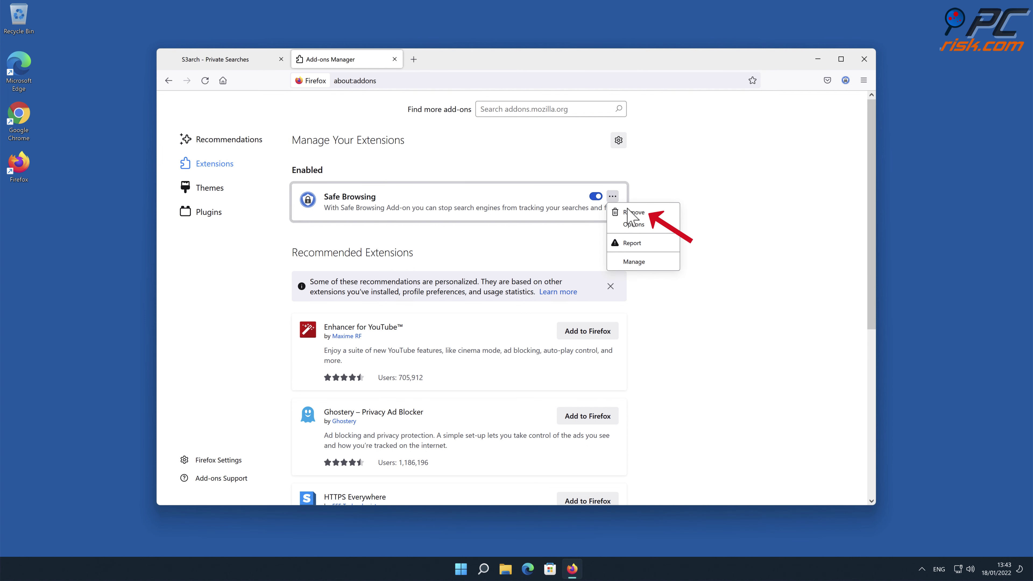
{"action": "left_click", "coordinate": [628, 212]}
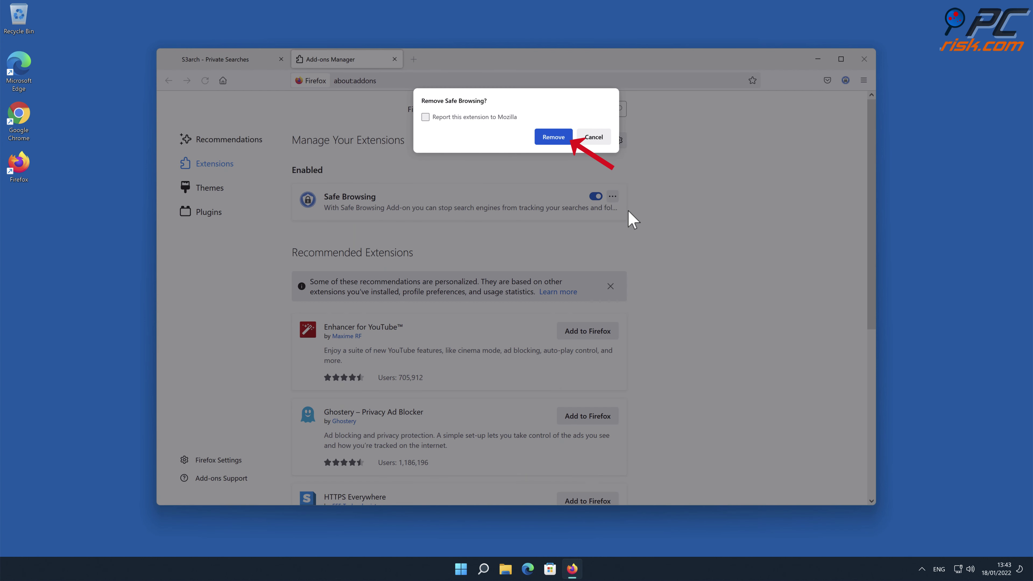
{"action": "left_click", "coordinate": [556, 138]}
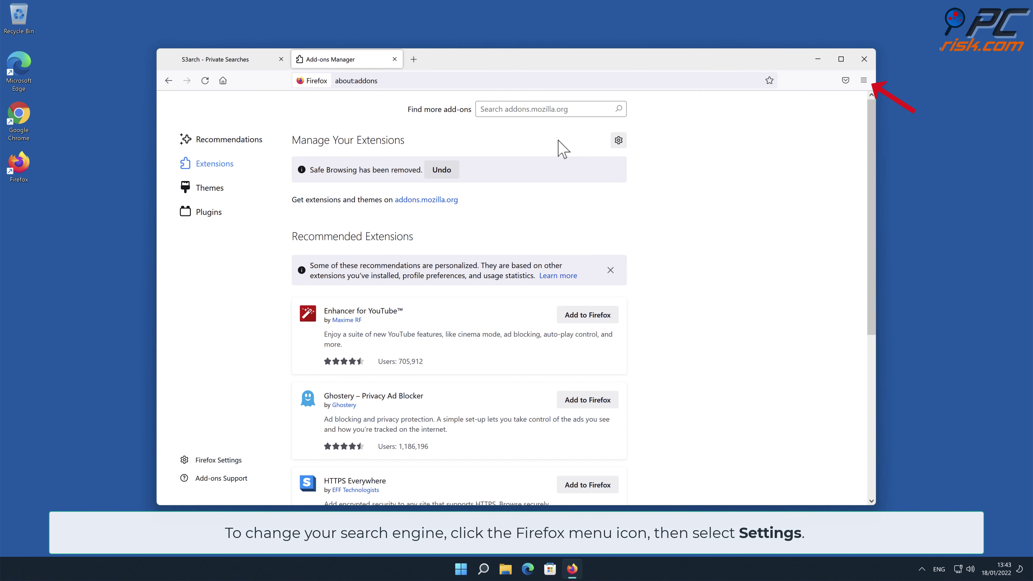
Make Google Firefox's default search engine, then view the Home settings showing the wwmnnl.com homepage.
{"action": "left_click", "coordinate": [864, 80]}
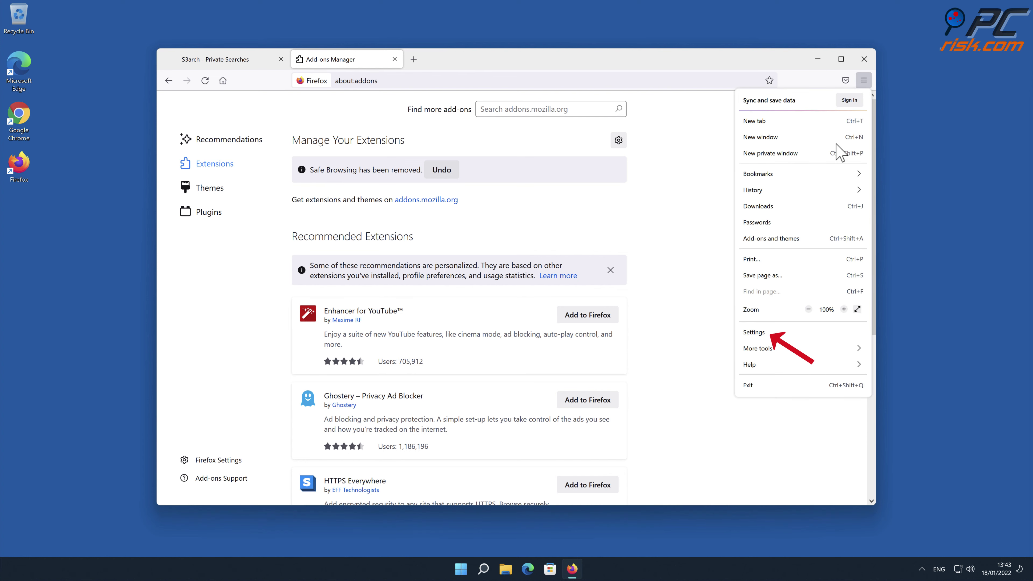
{"action": "left_click", "coordinate": [765, 332]}
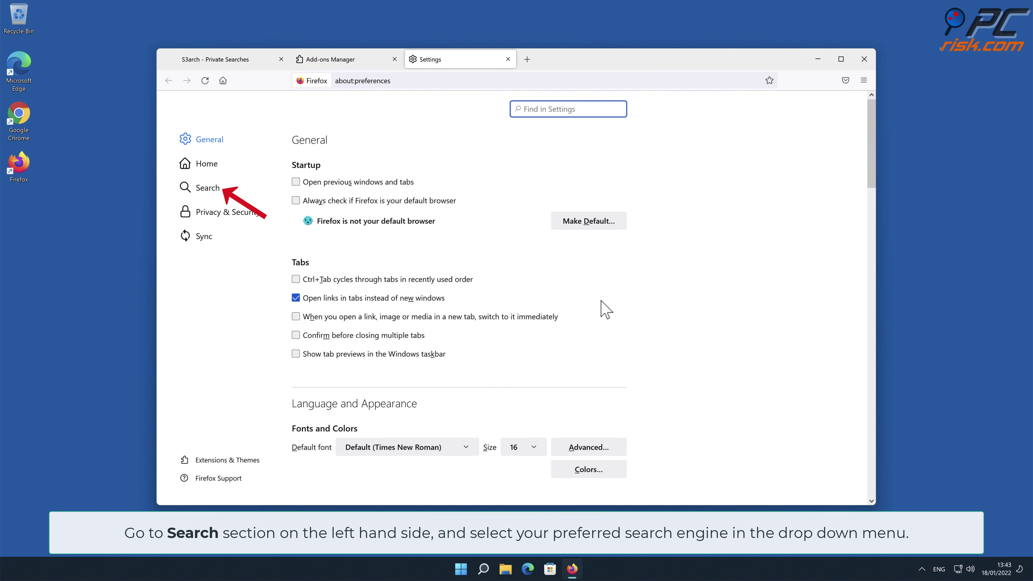
{"action": "left_click", "coordinate": [208, 191]}
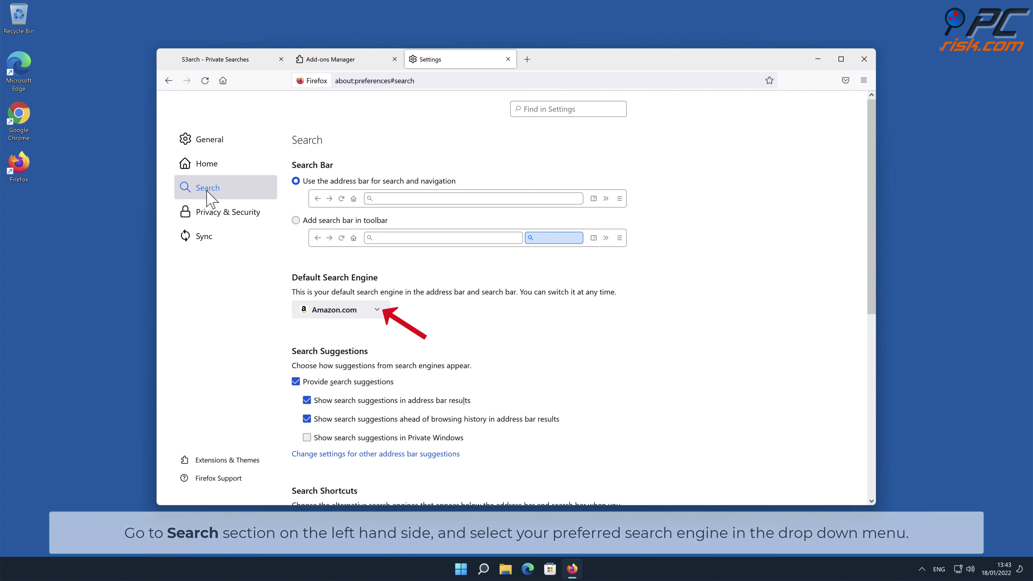
{"action": "left_click", "coordinate": [377, 311]}
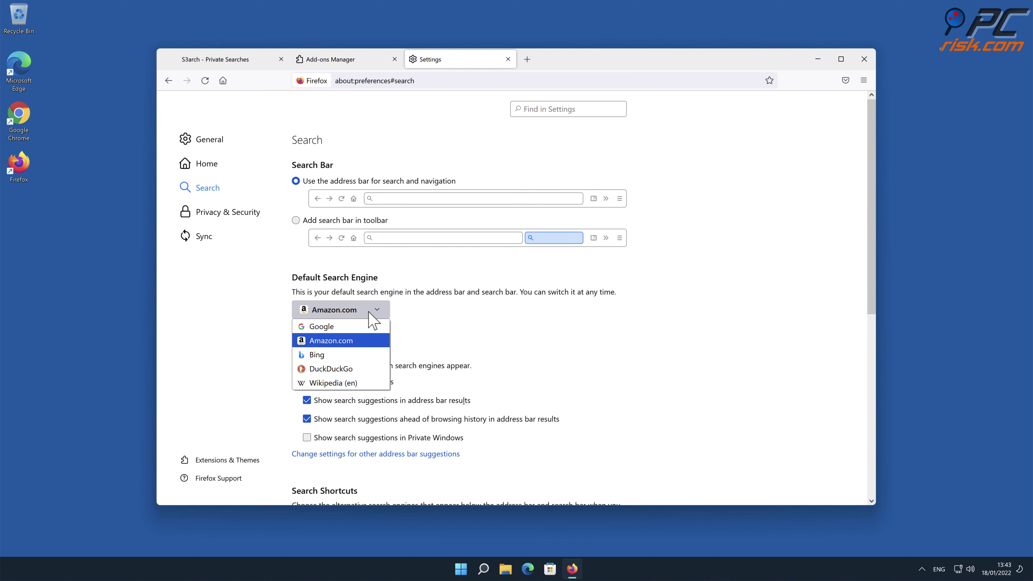
{"action": "left_click", "coordinate": [350, 329]}
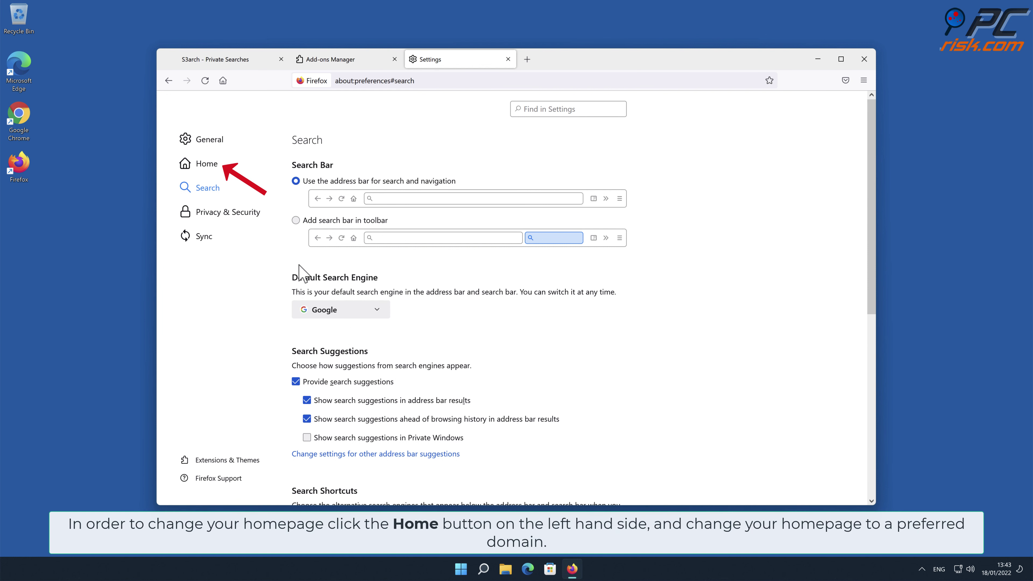
{"action": "left_click", "coordinate": [208, 169]}
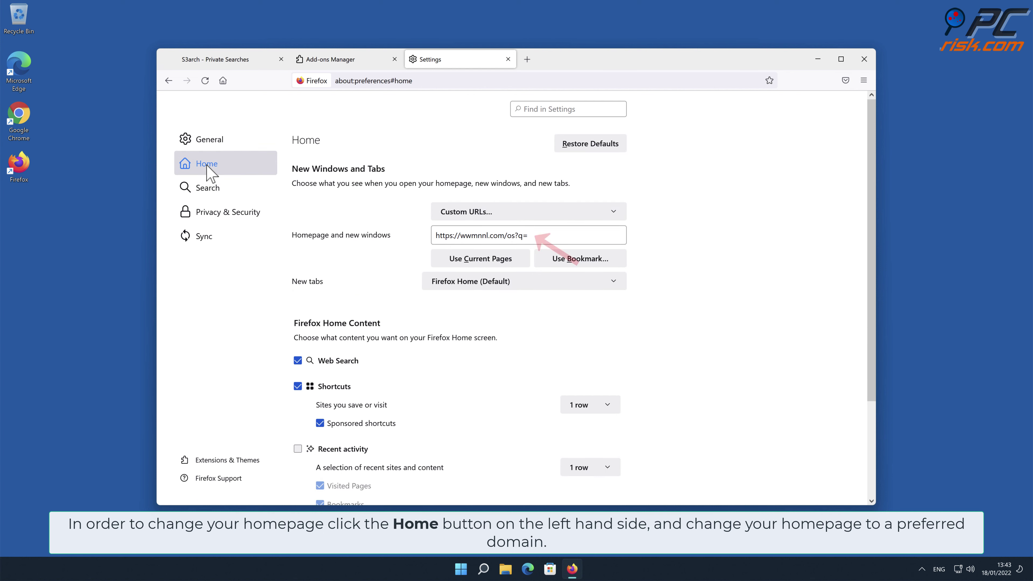